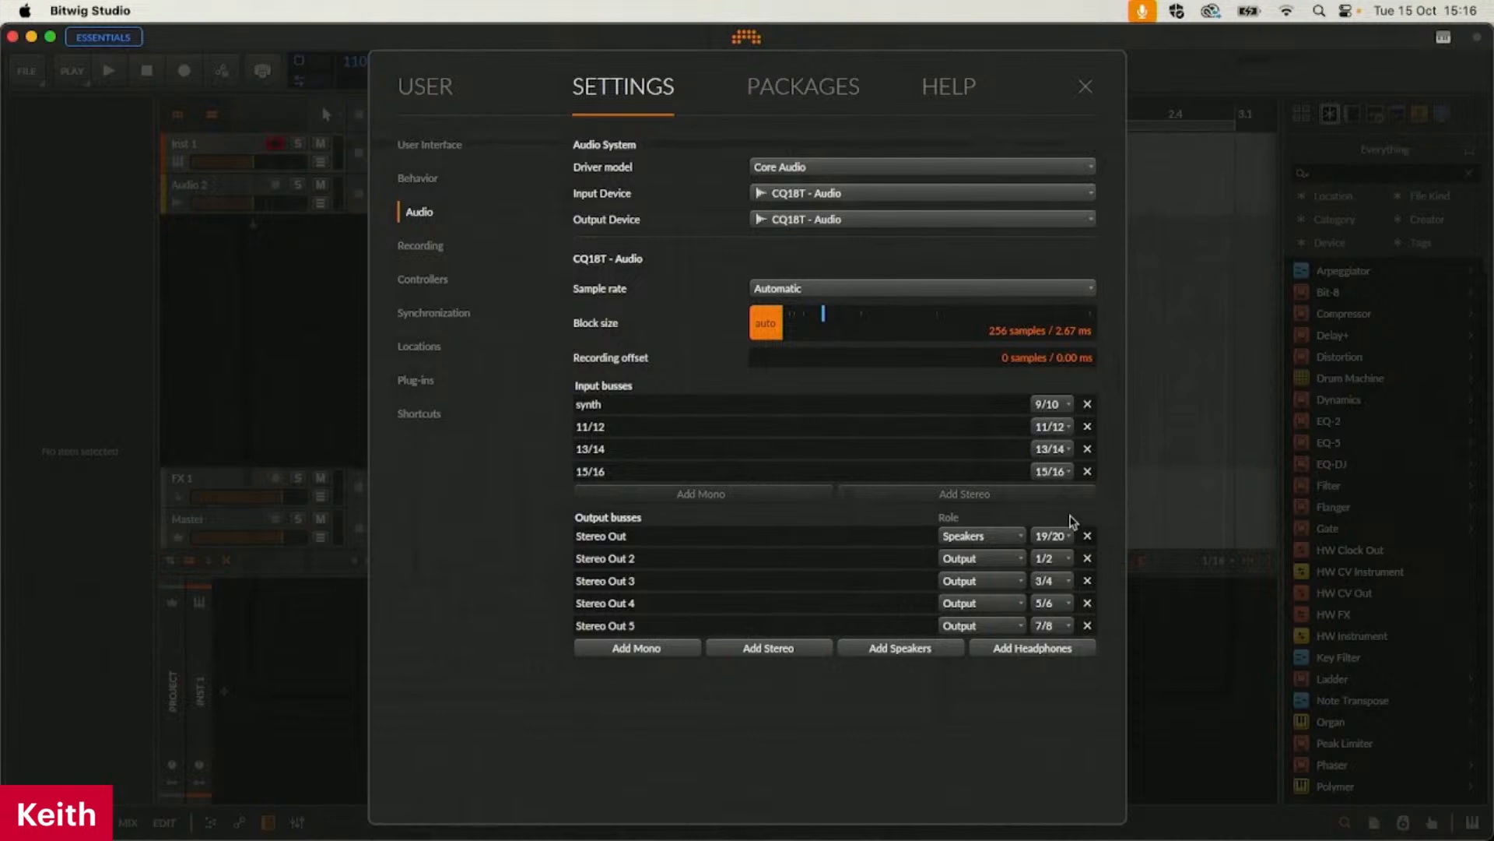
Close the audio settings and select the Inst 1 track
click(1085, 87)
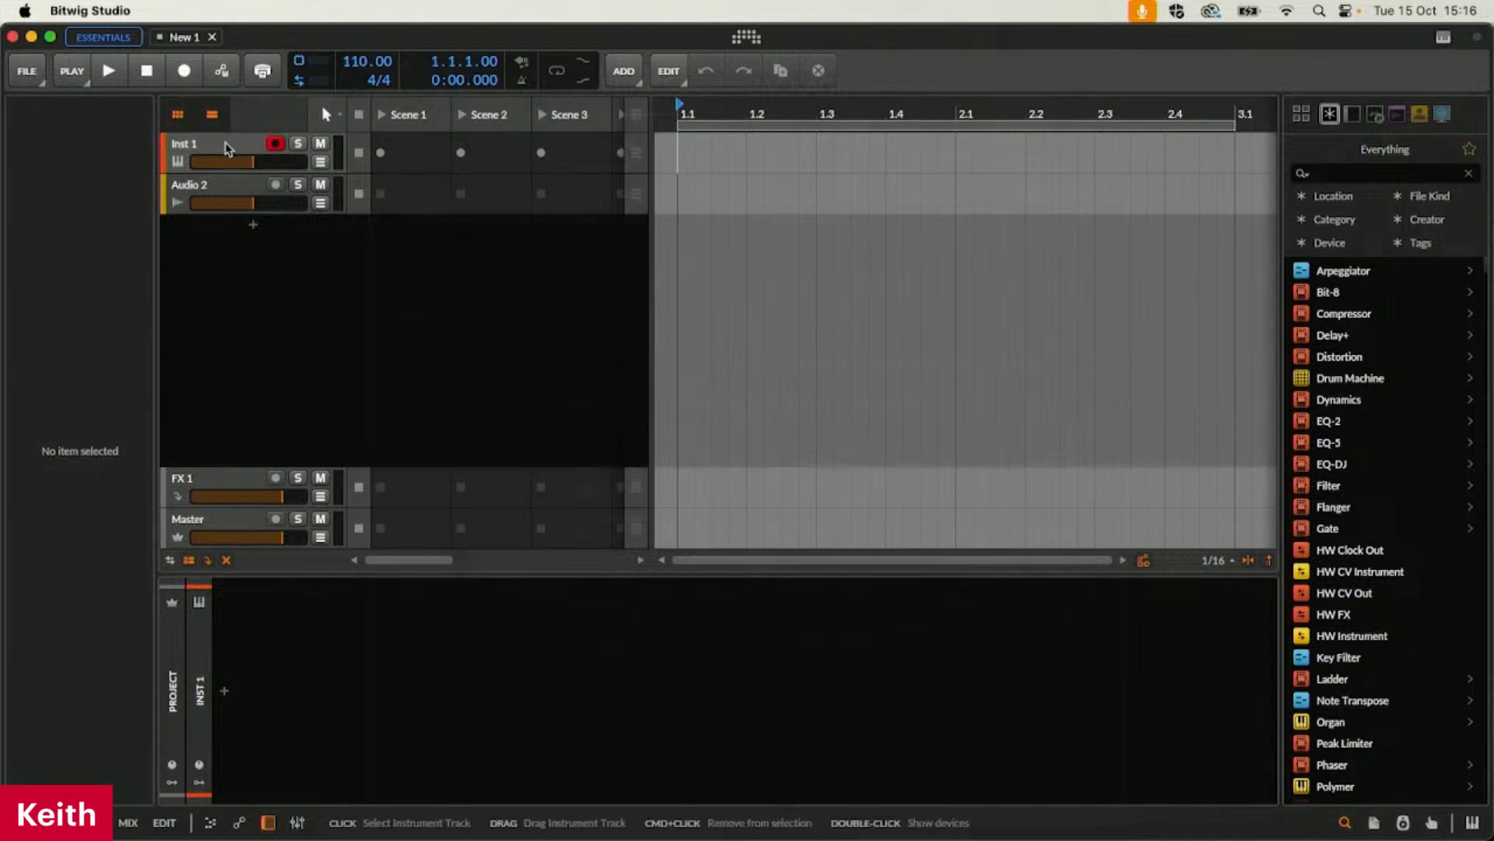
click(239, 138)
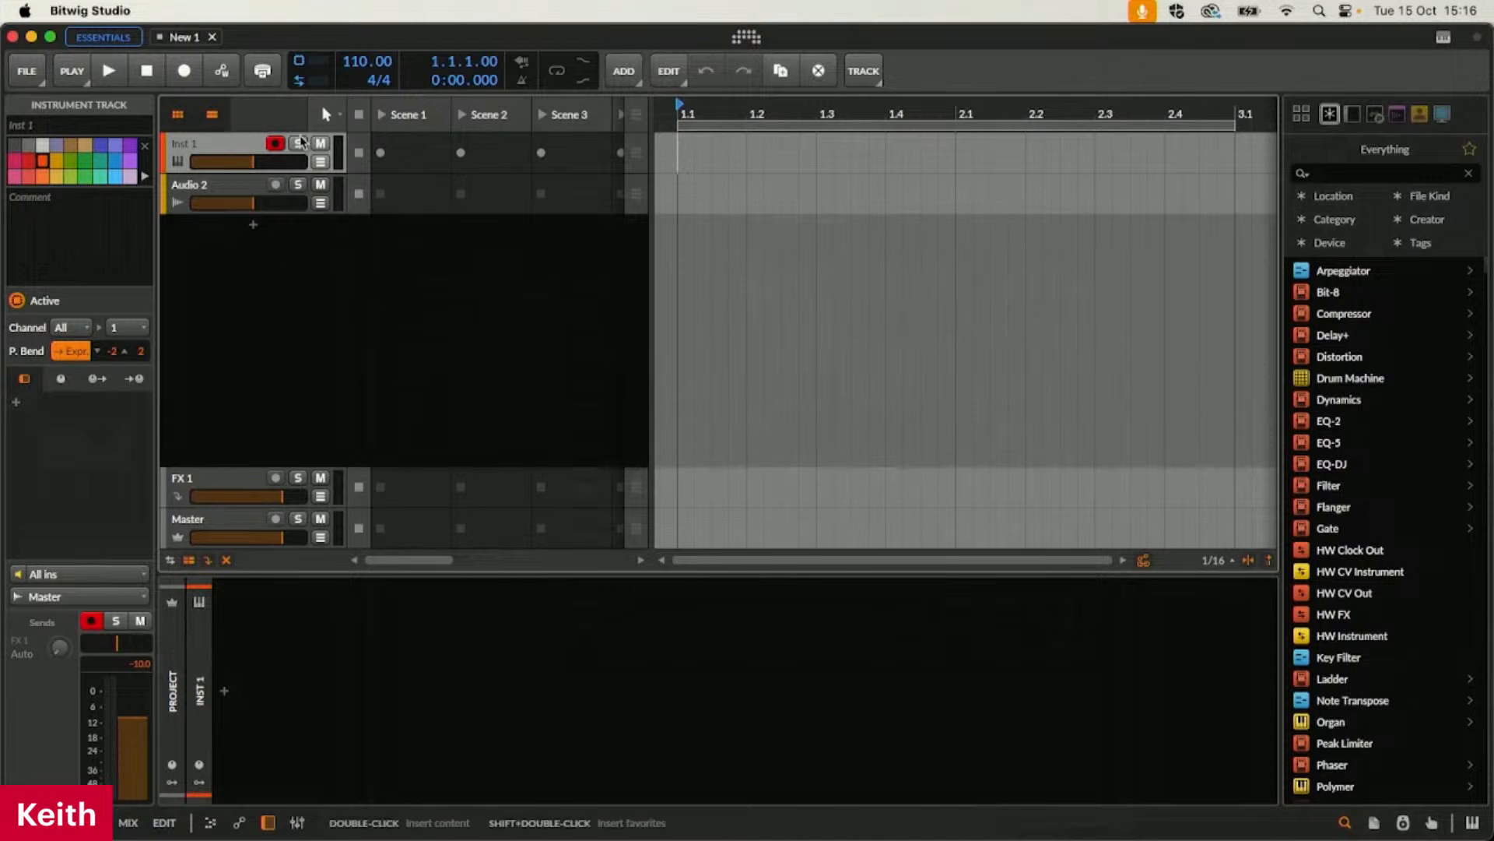
View the arranger with the clip launcher hidden, restore the launcher, and look briefly at the full mixer view
click(178, 114)
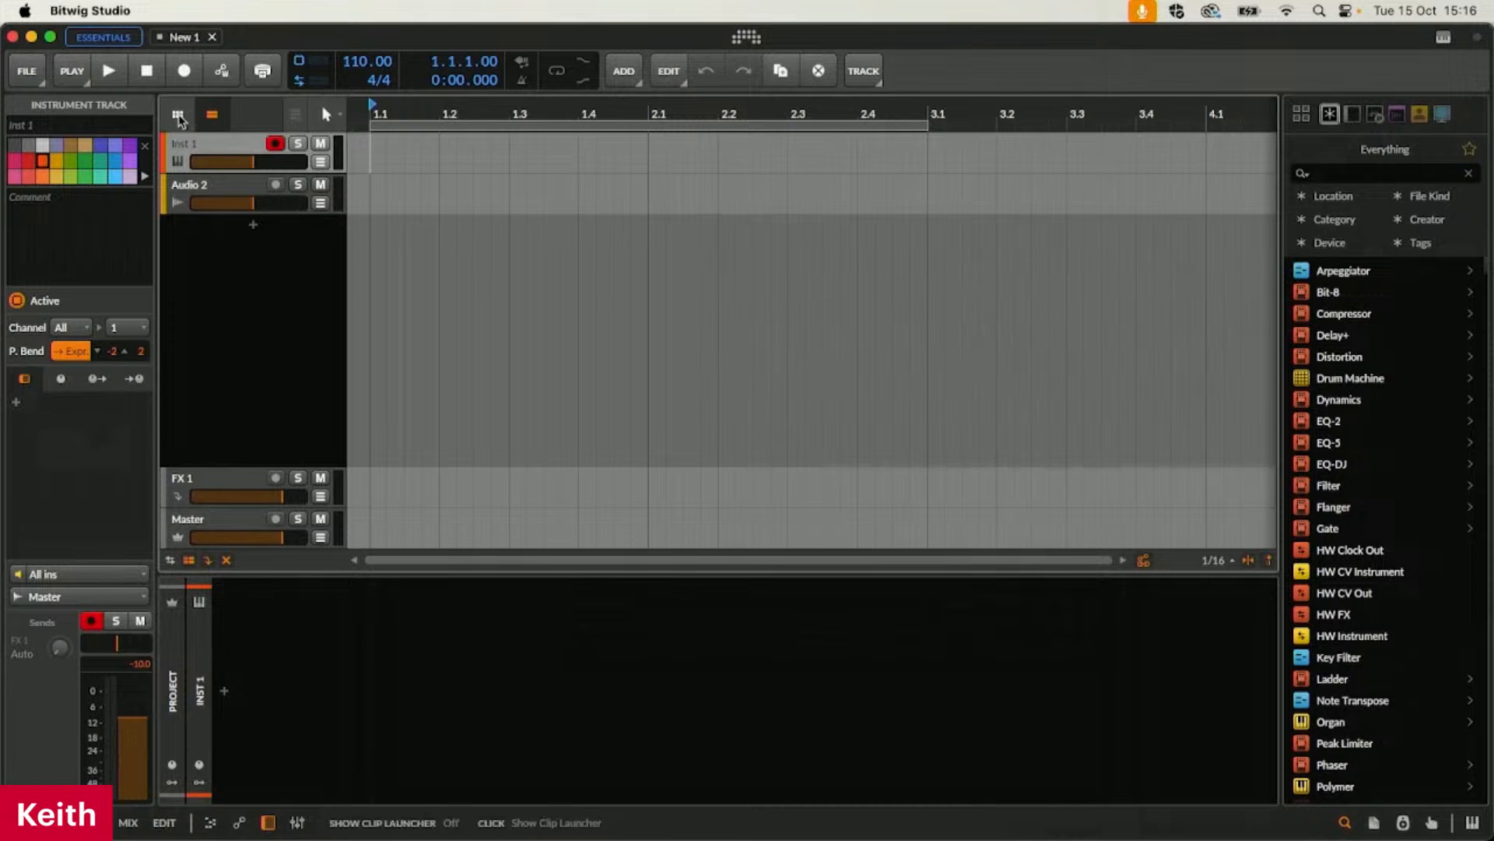
click(177, 115)
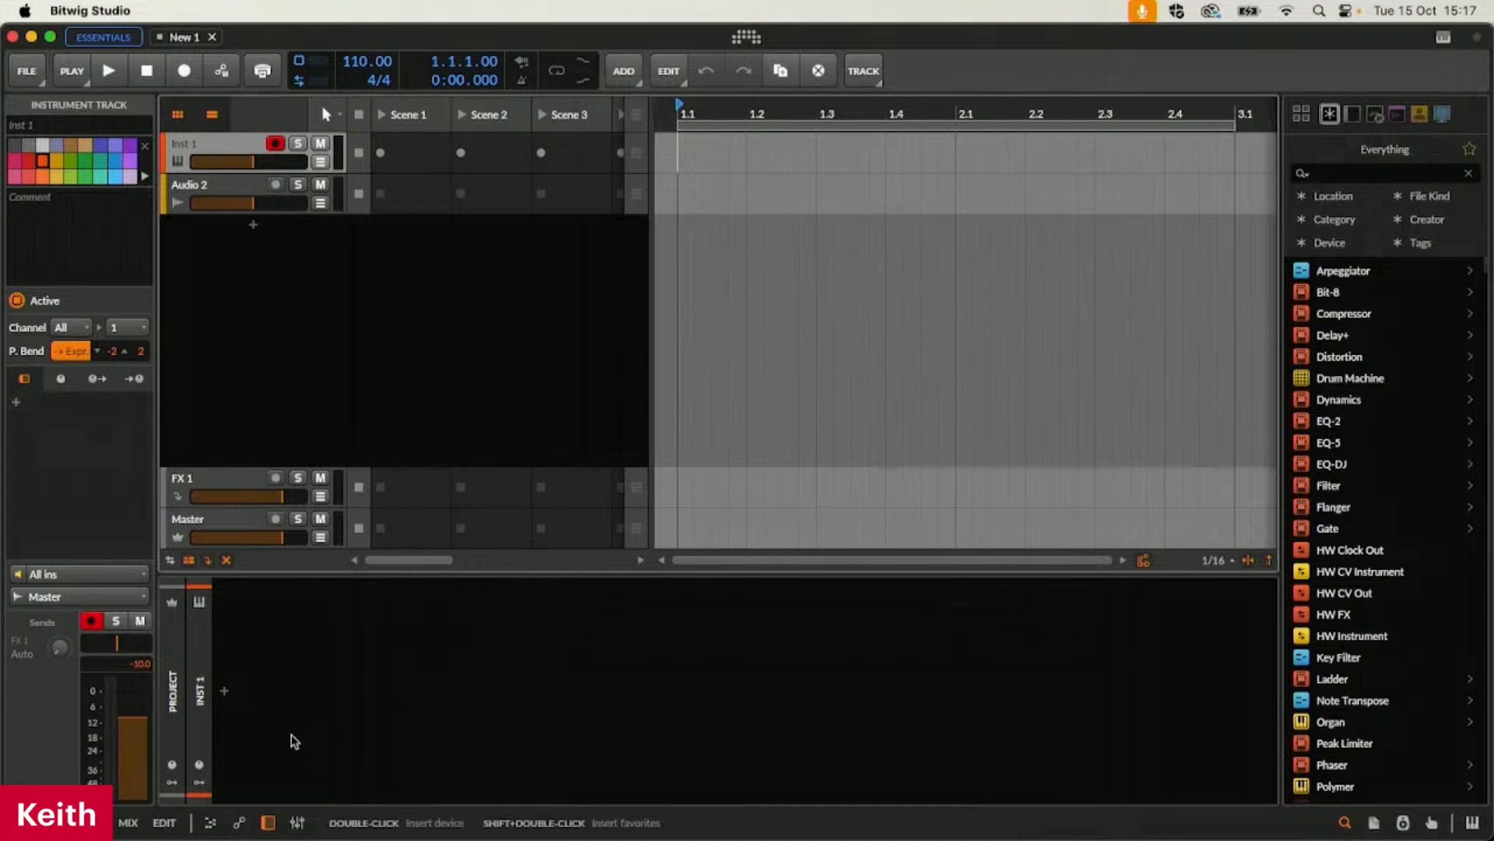
click(128, 823)
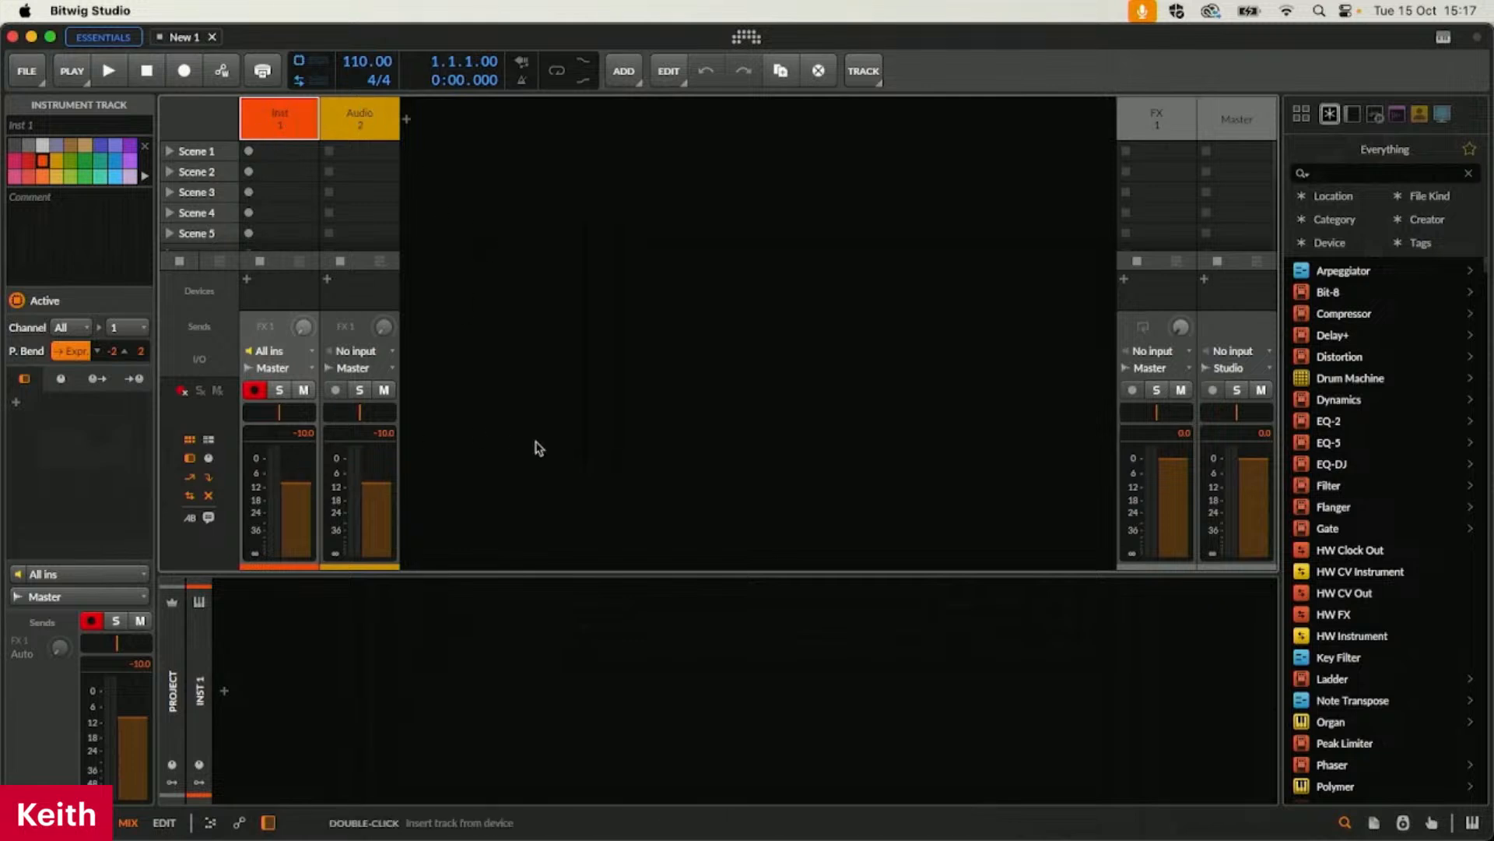
click(85, 823)
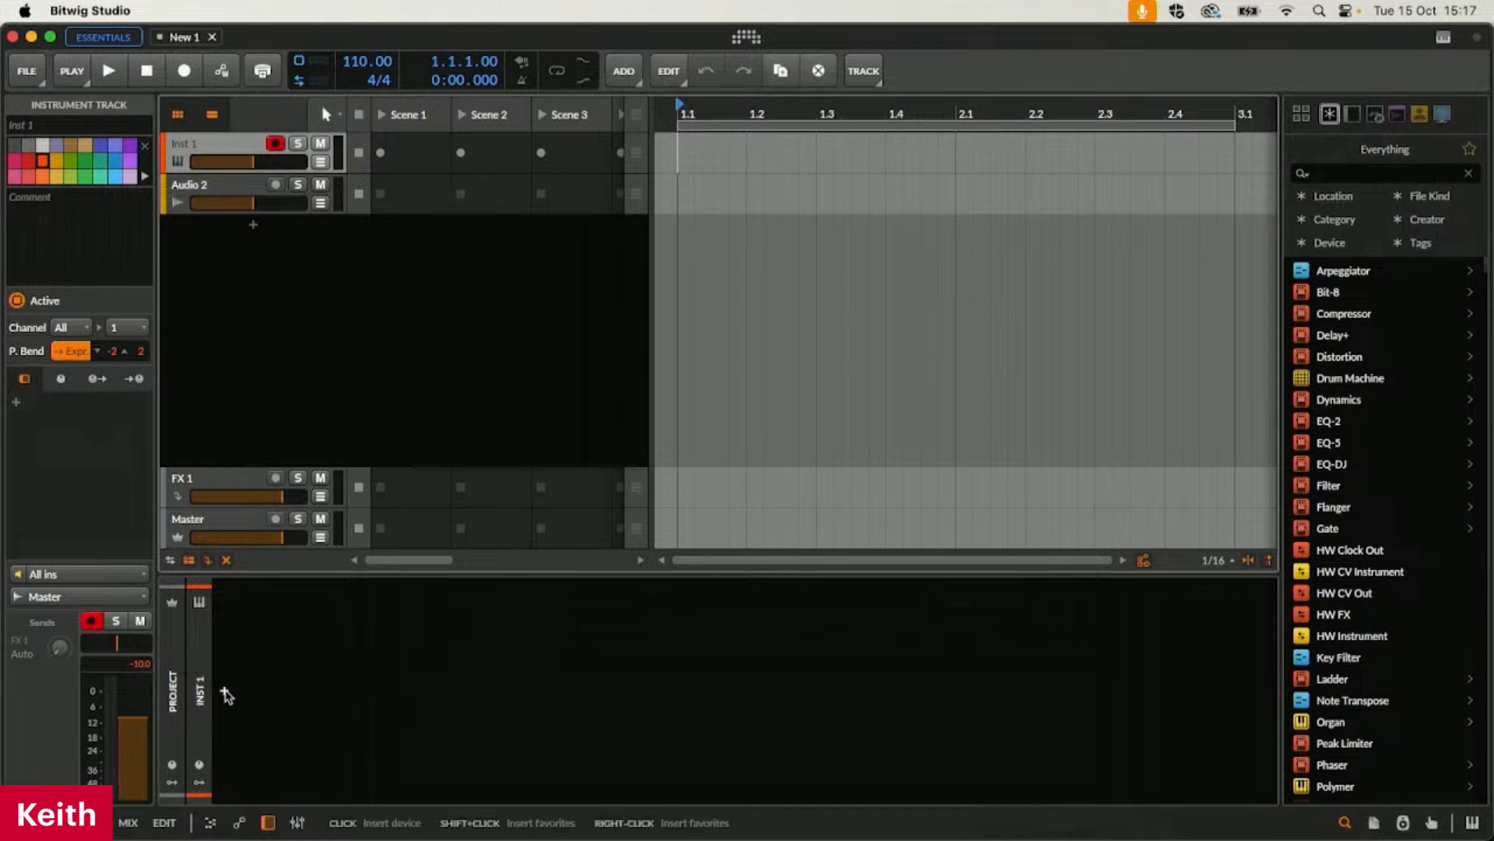
Search the instruments for "poly" and insert the Polymer synth on the Inst 1 track
click(226, 695)
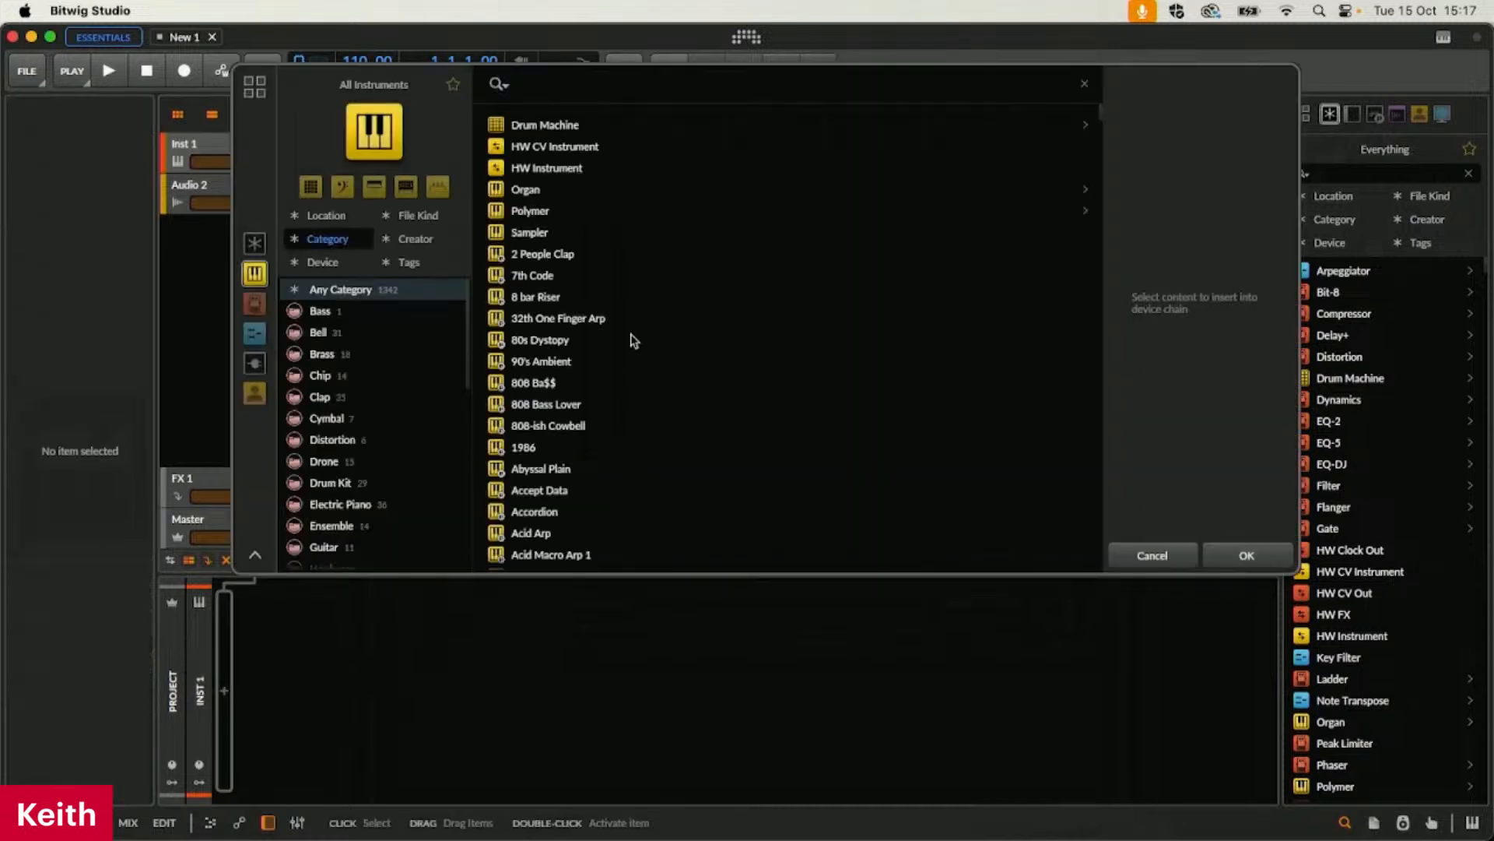
text(p)
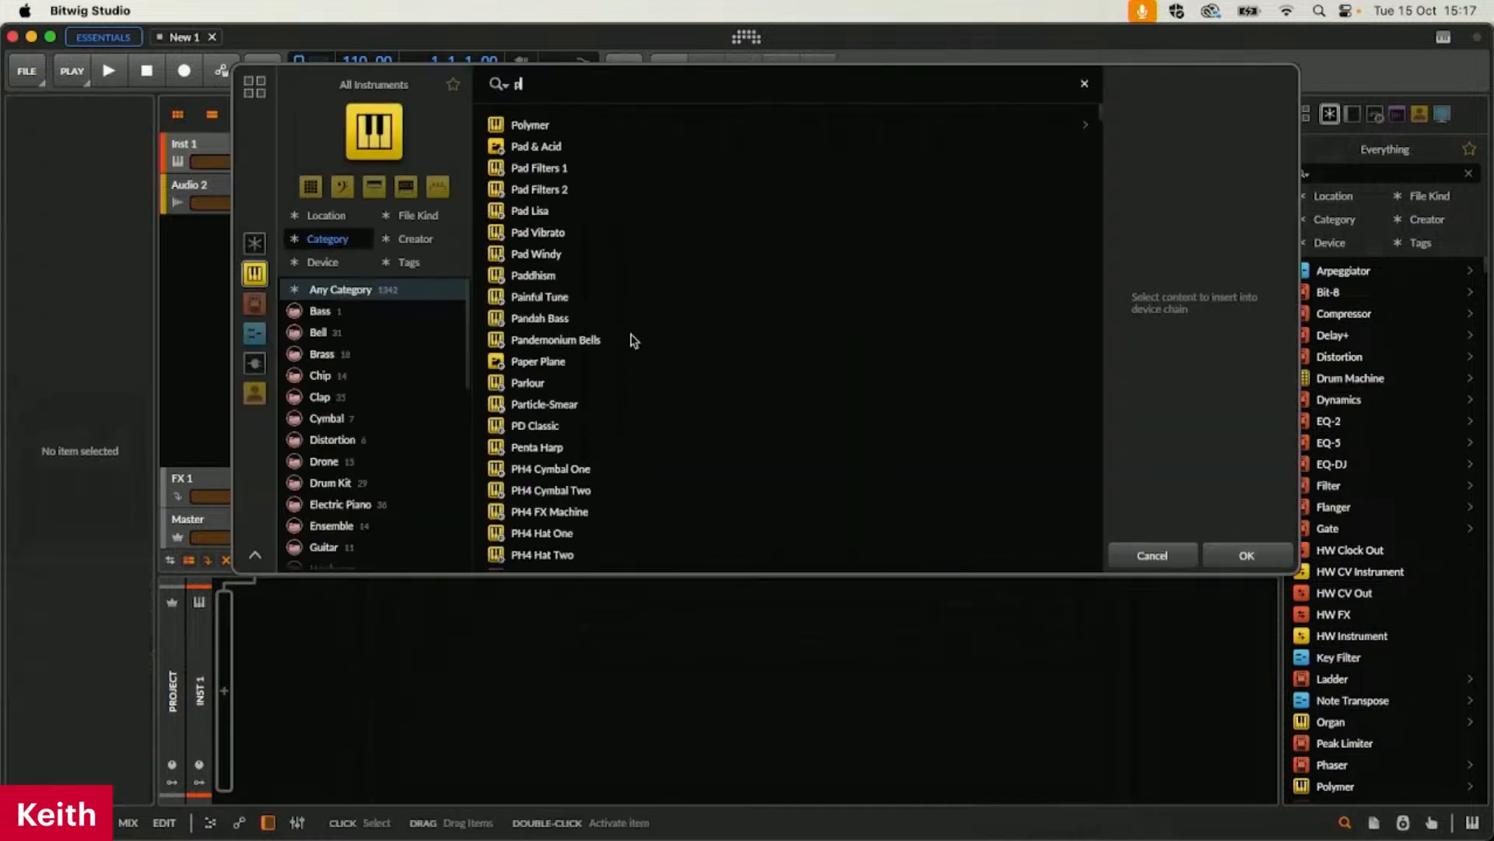
text(oly)
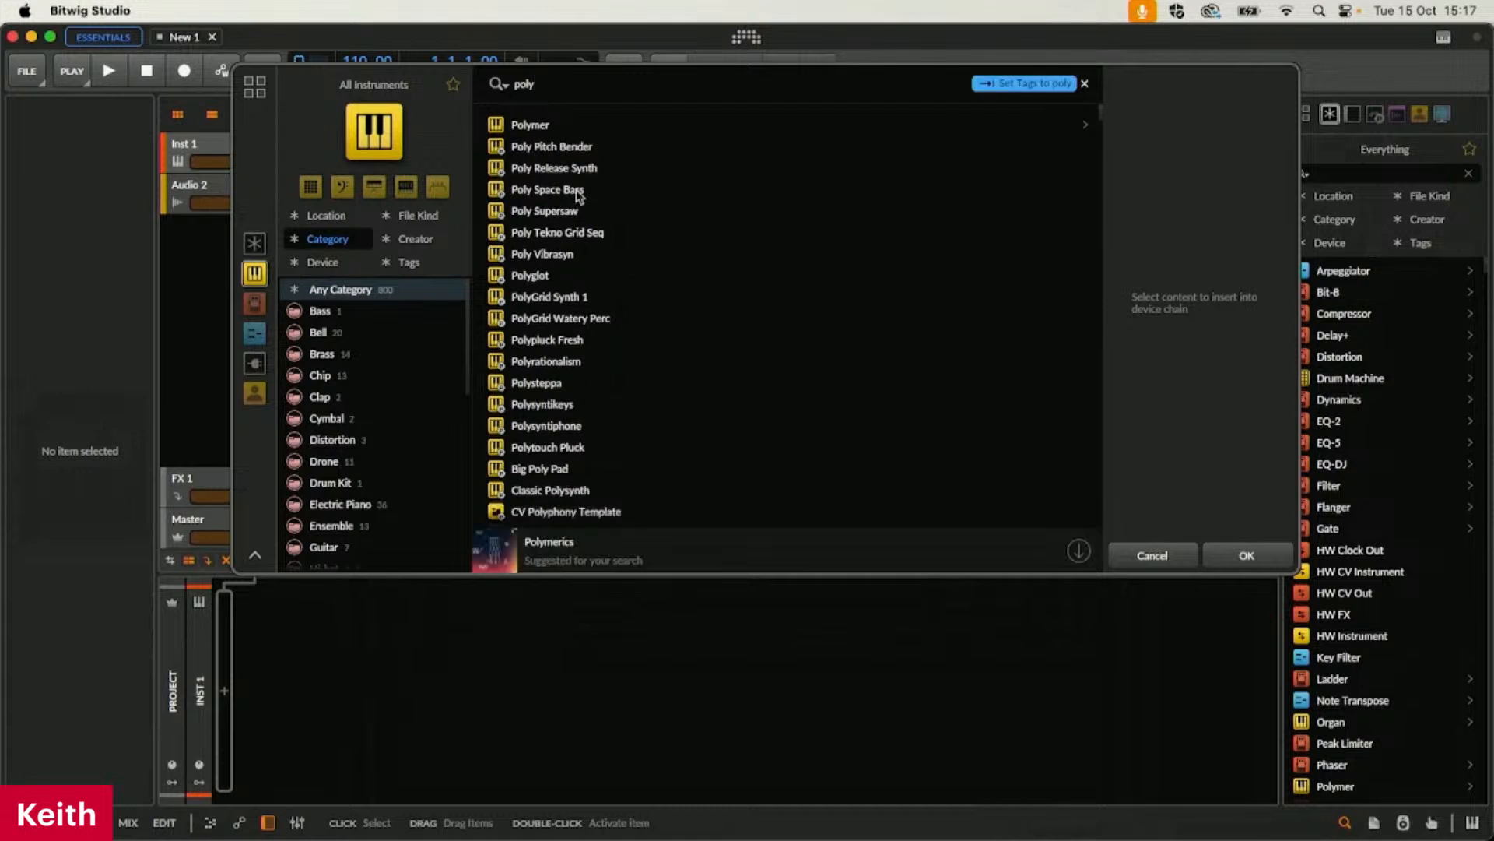
click(535, 124)
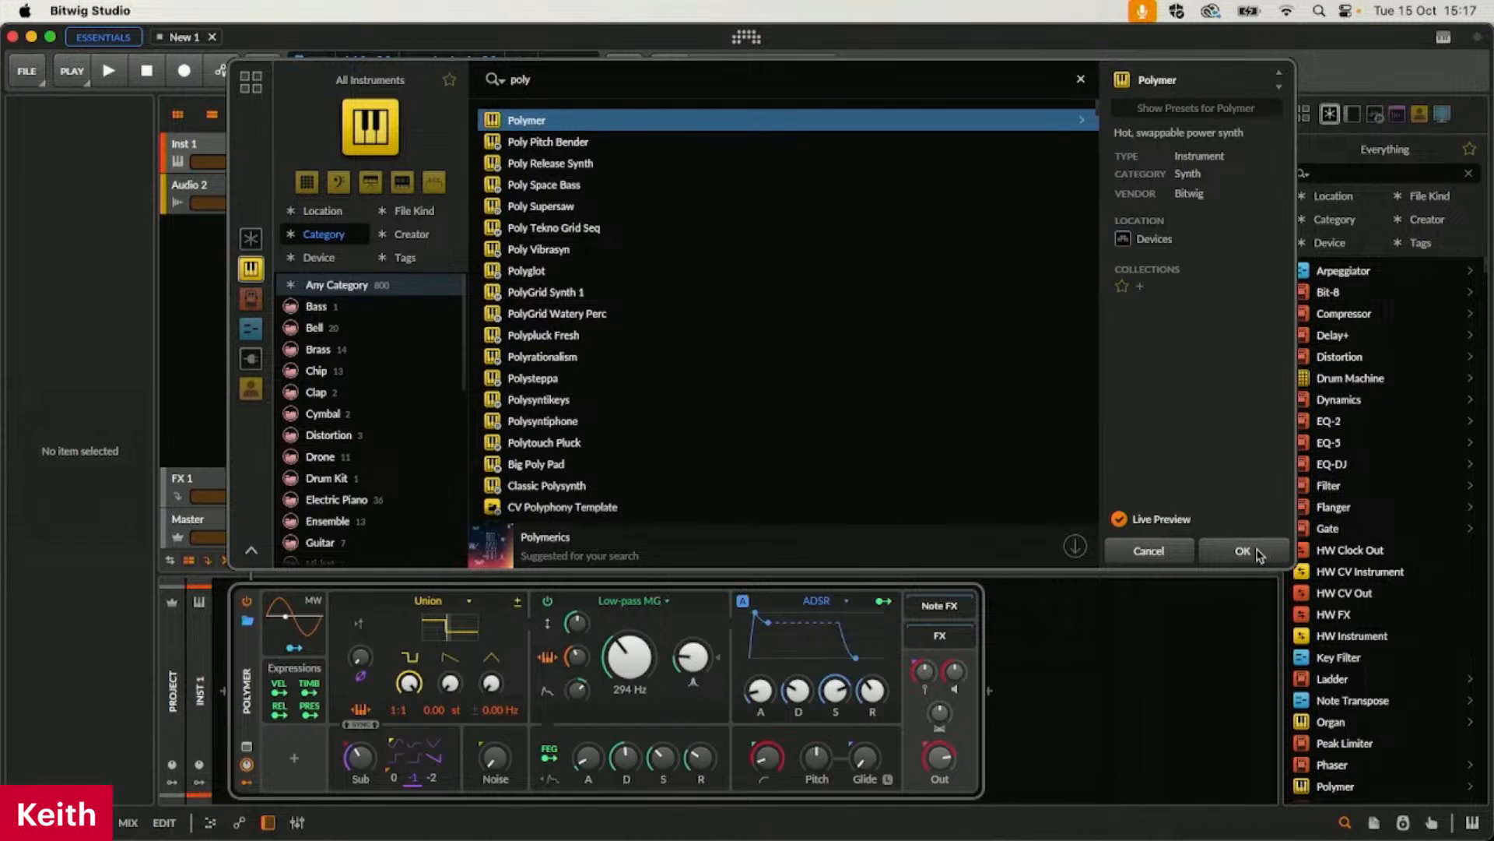
click(1243, 551)
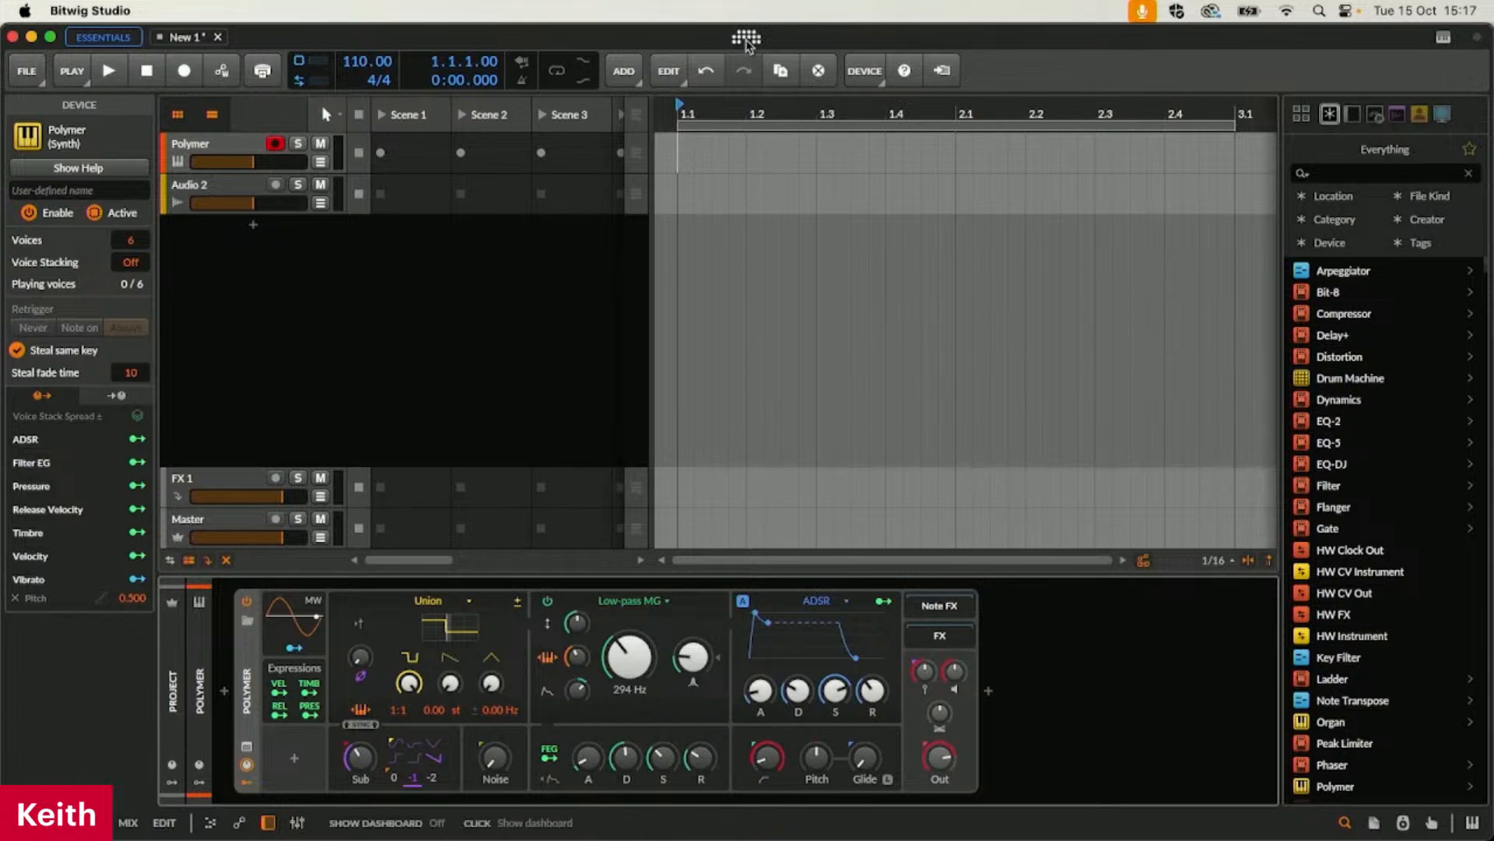
Check the controller settings for the Akai MPK mini mk3 and its MIDI port assignments
click(748, 39)
click(427, 279)
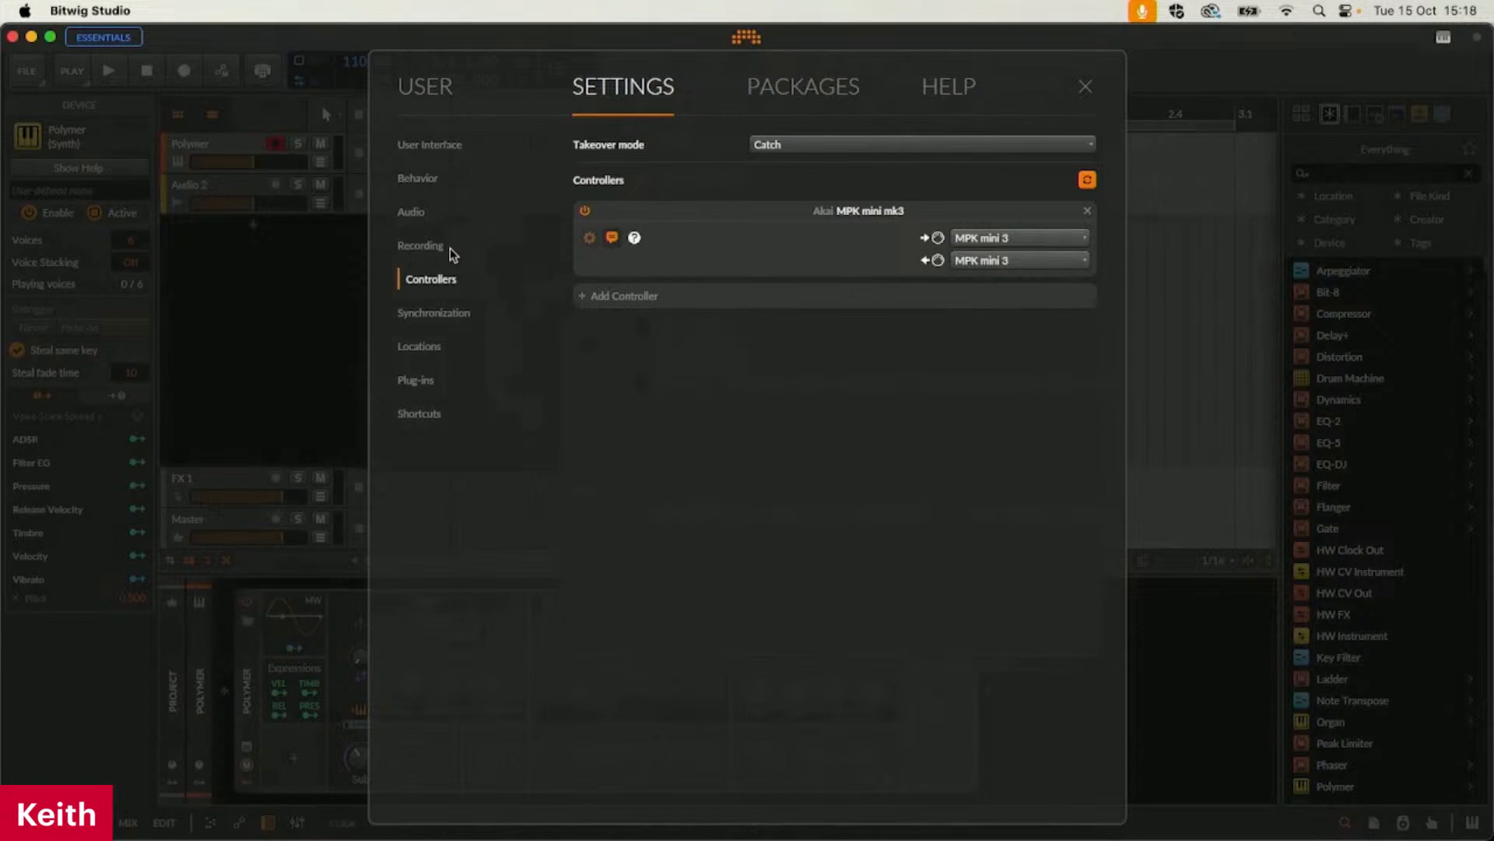
click(1085, 86)
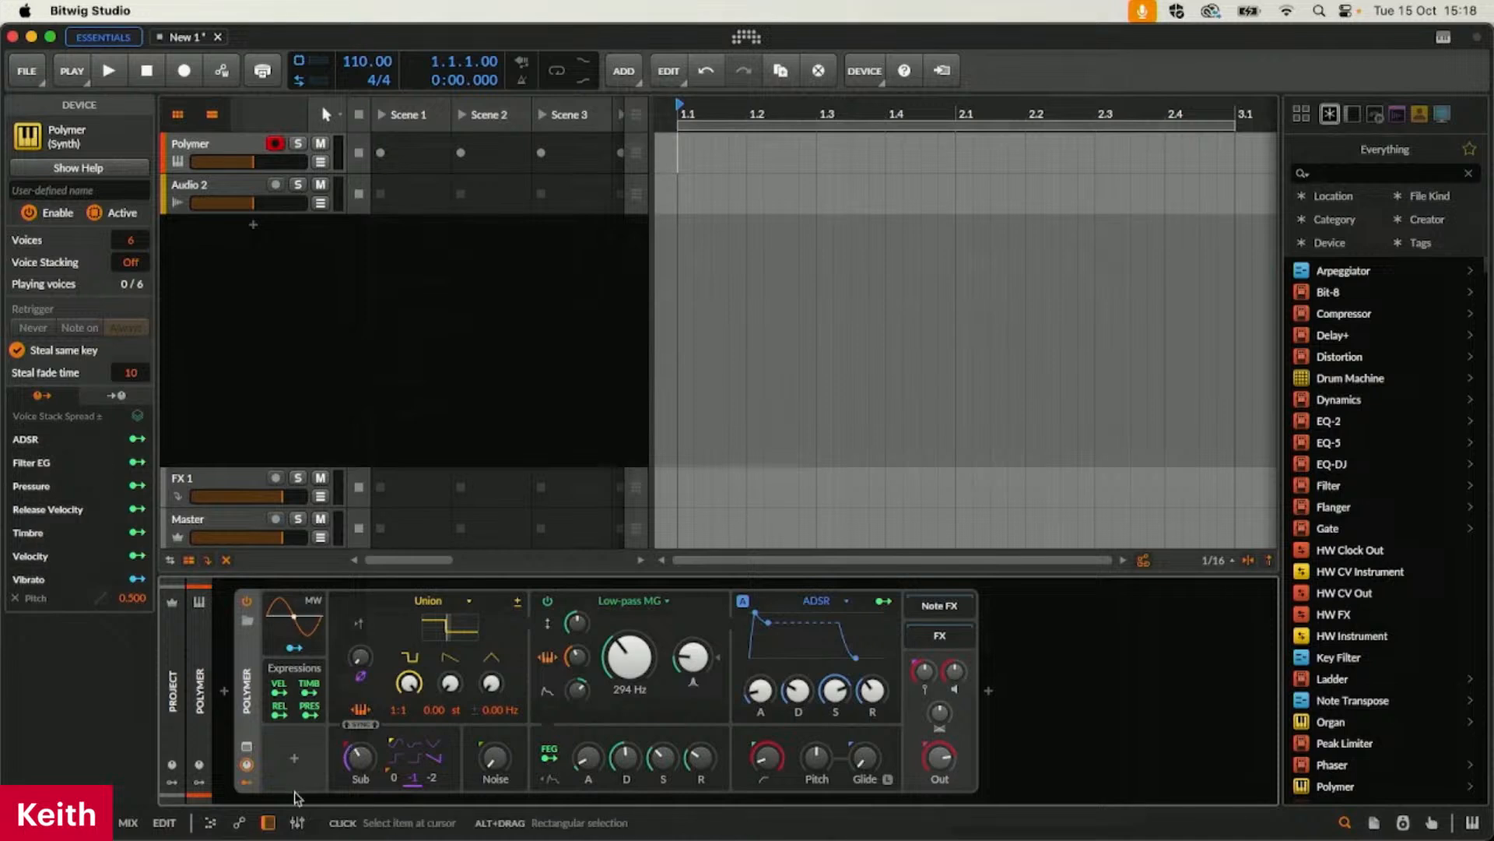
Set the Polymer track's note input to MPK mini mk3 - Keys in the mixer and review its output choices
click(297, 822)
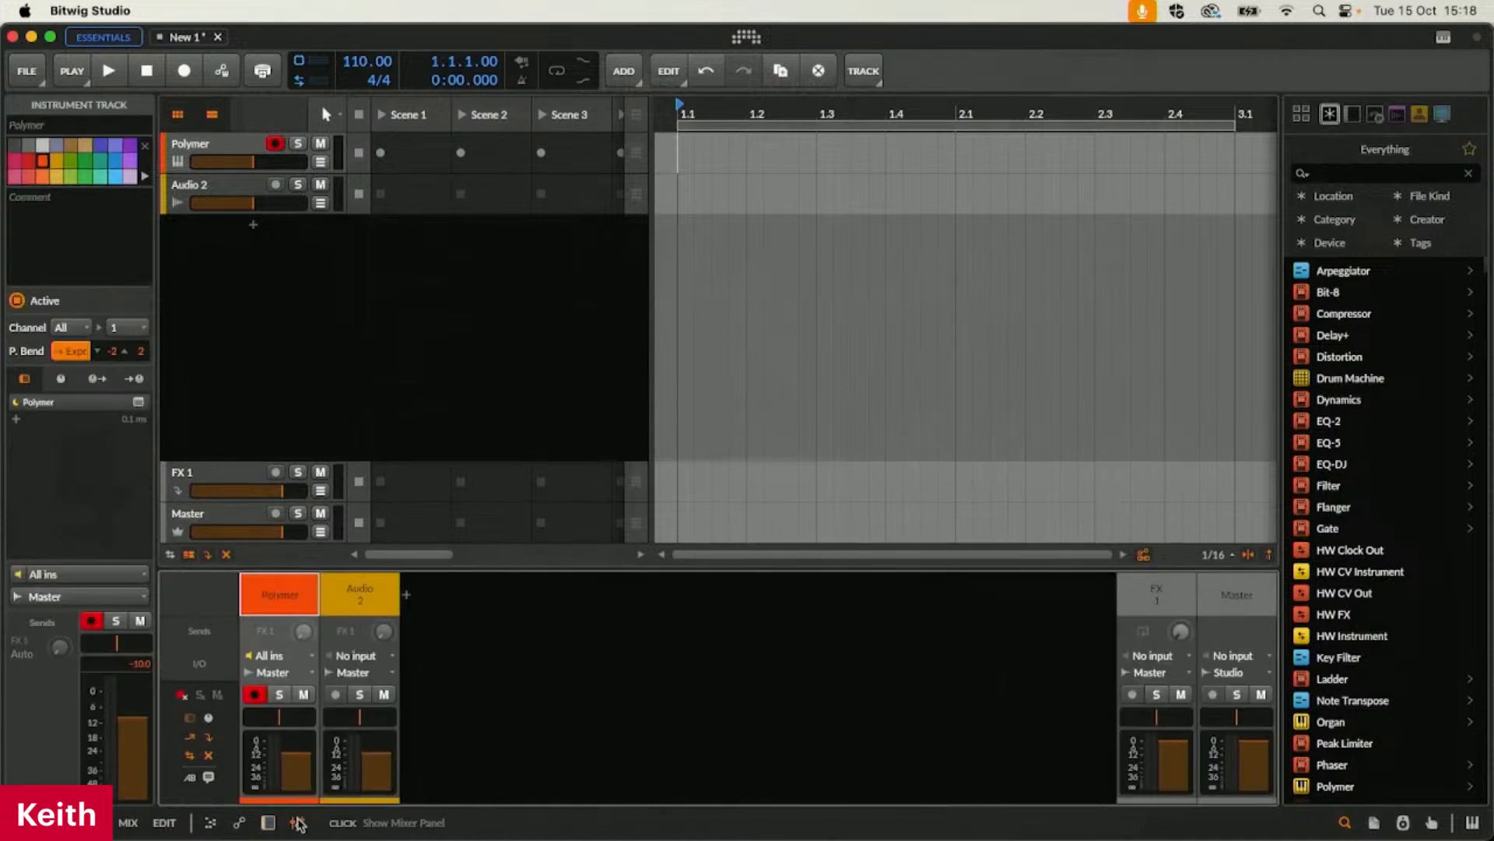
click(277, 657)
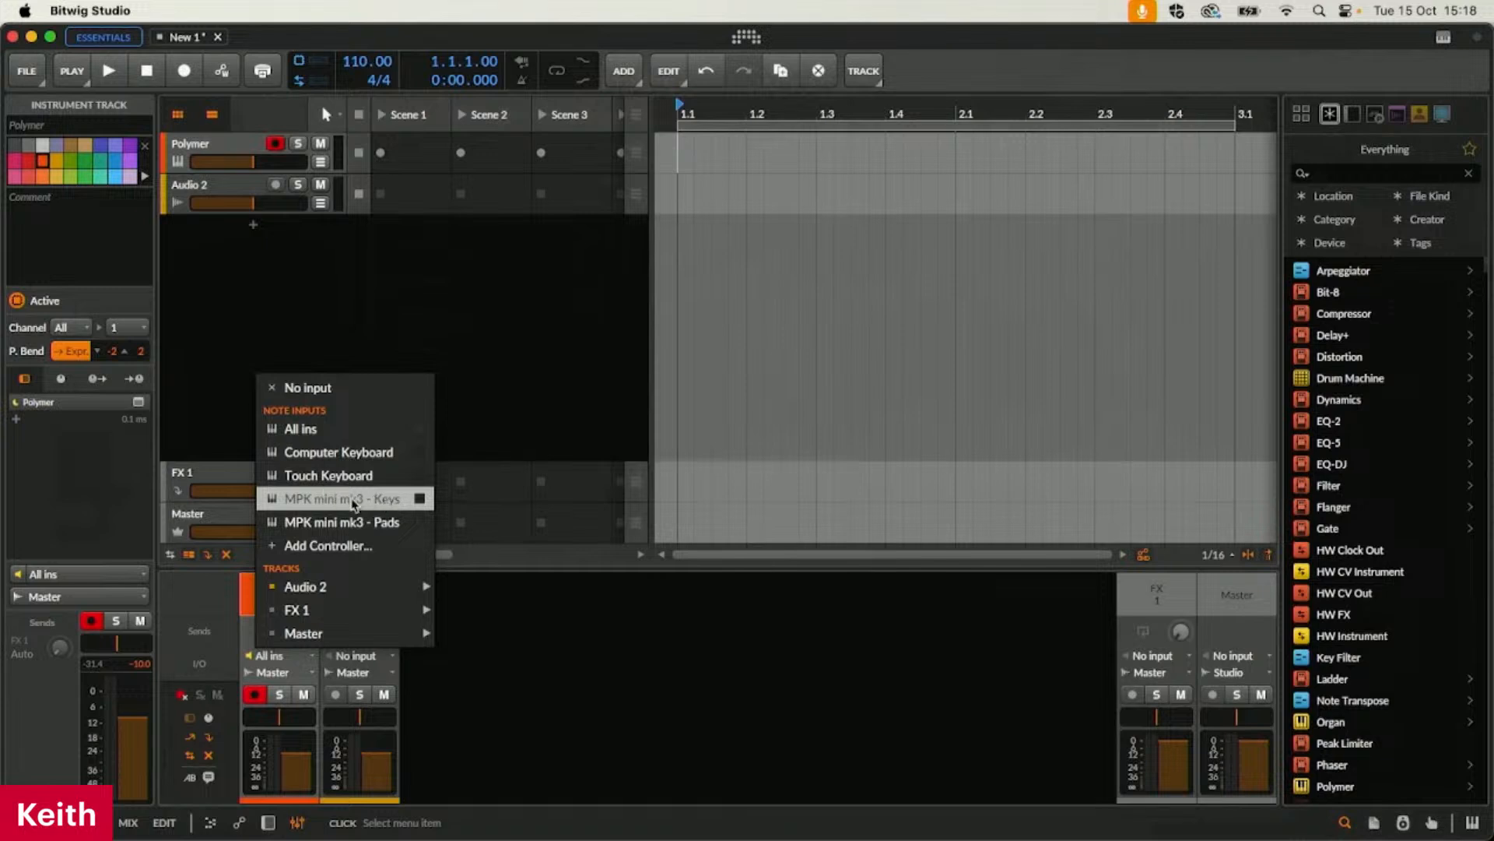
click(355, 502)
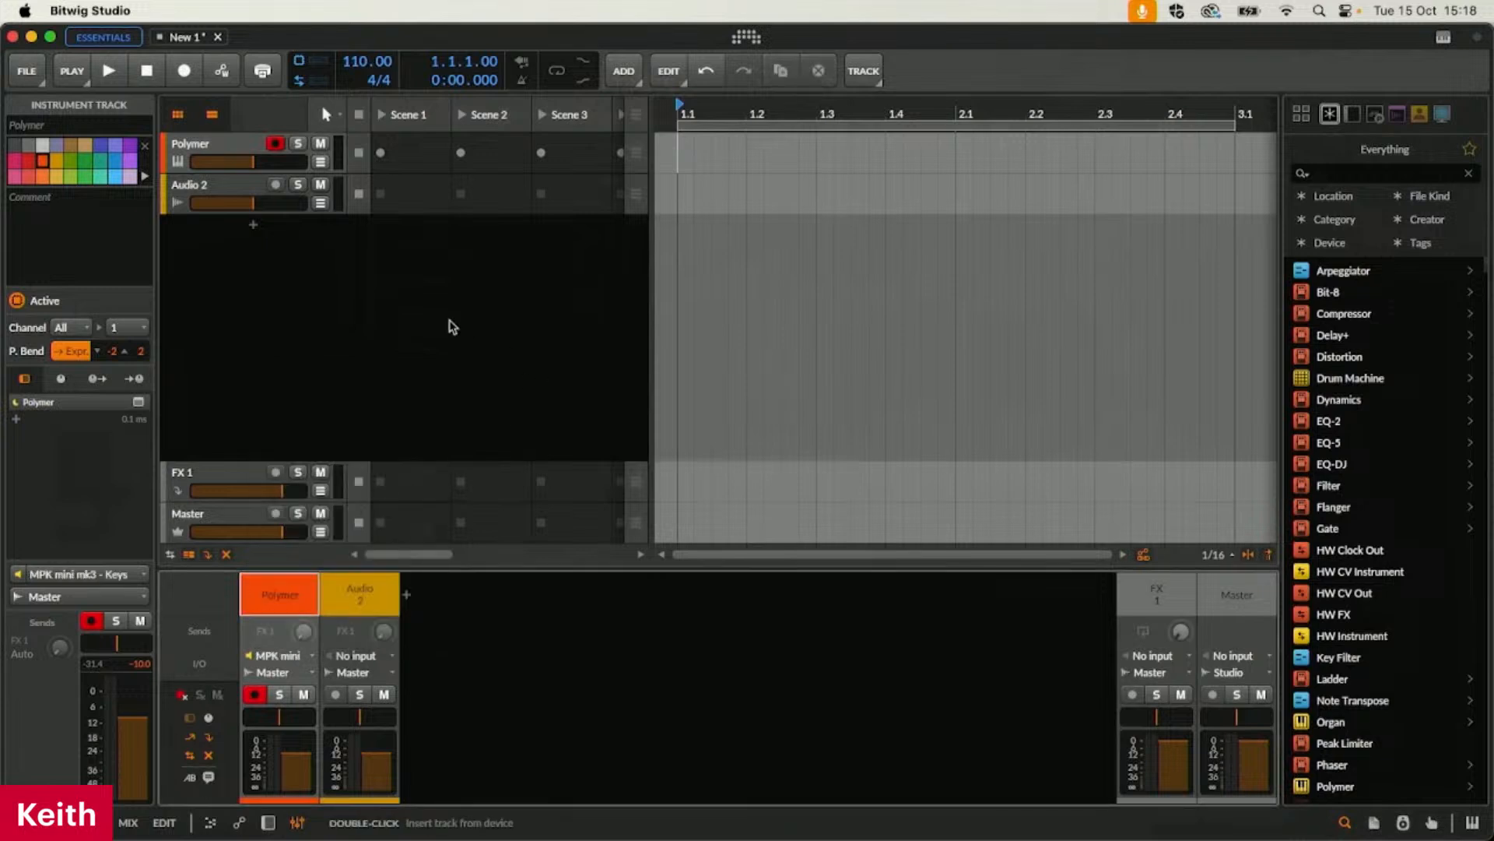
click(274, 672)
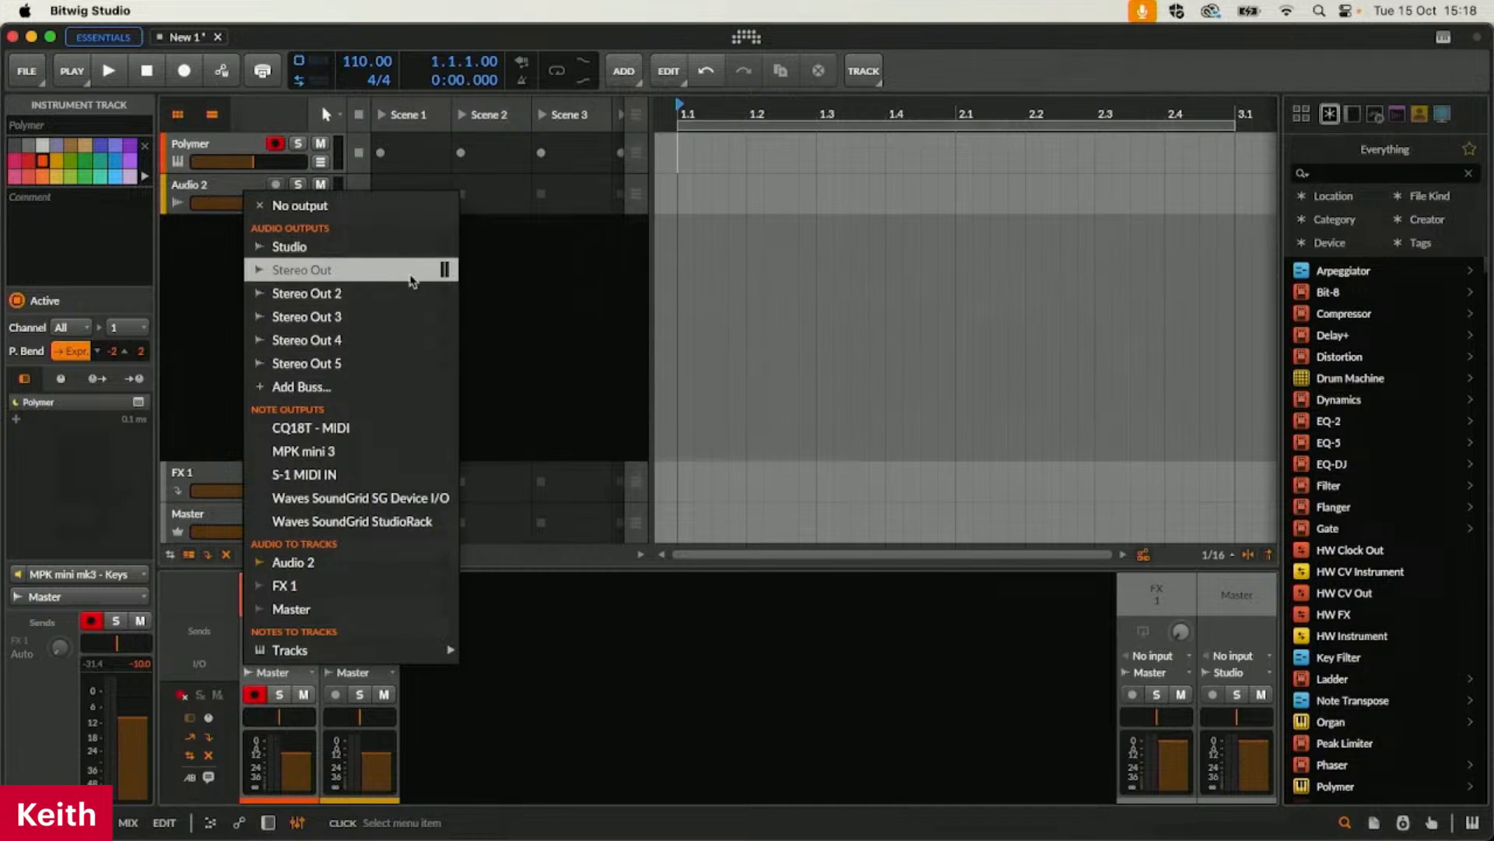
click(560, 604)
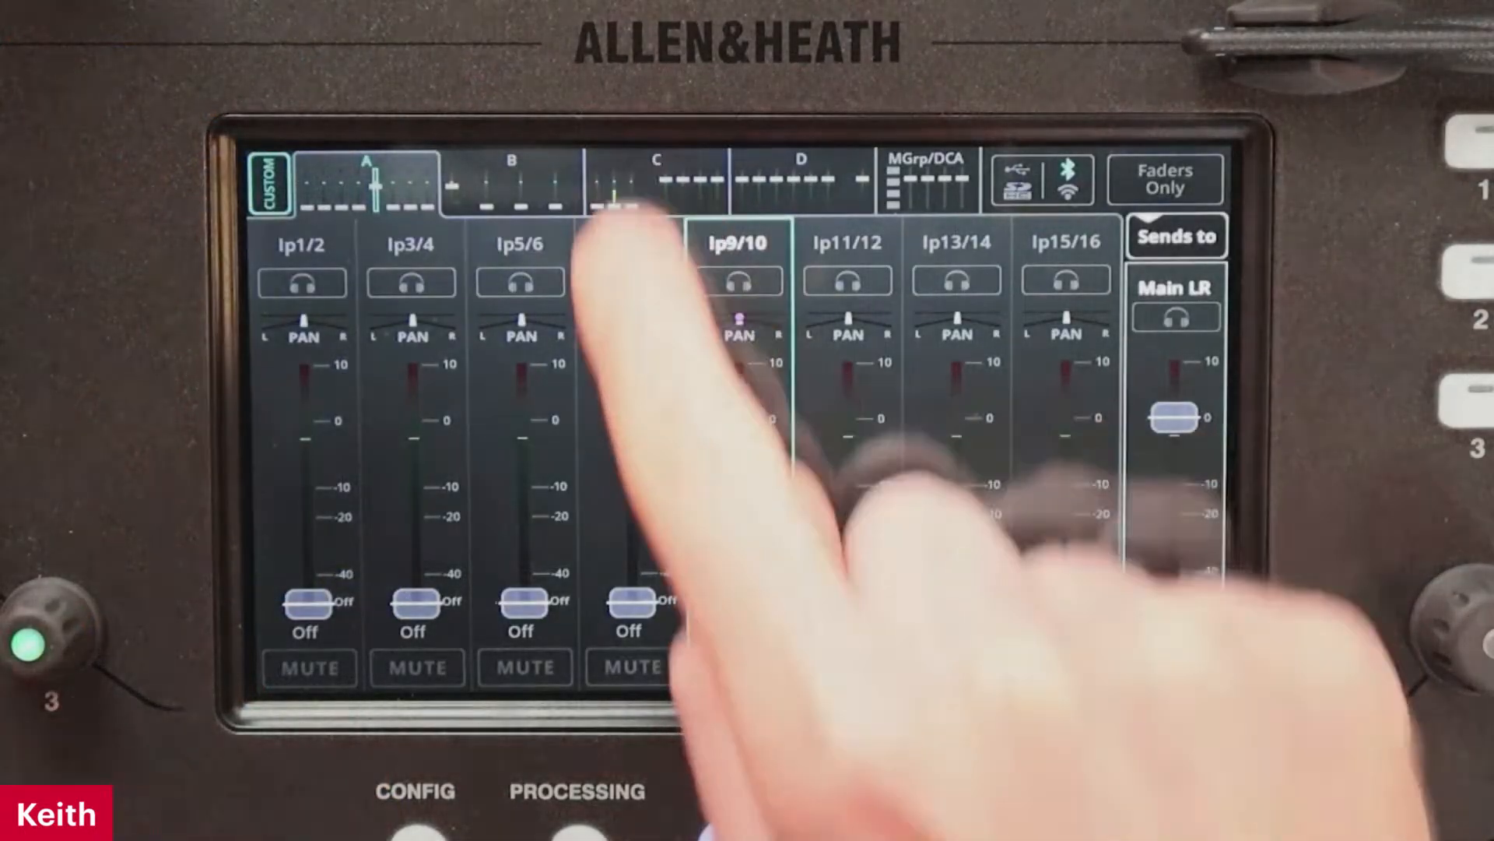
click(622, 195)
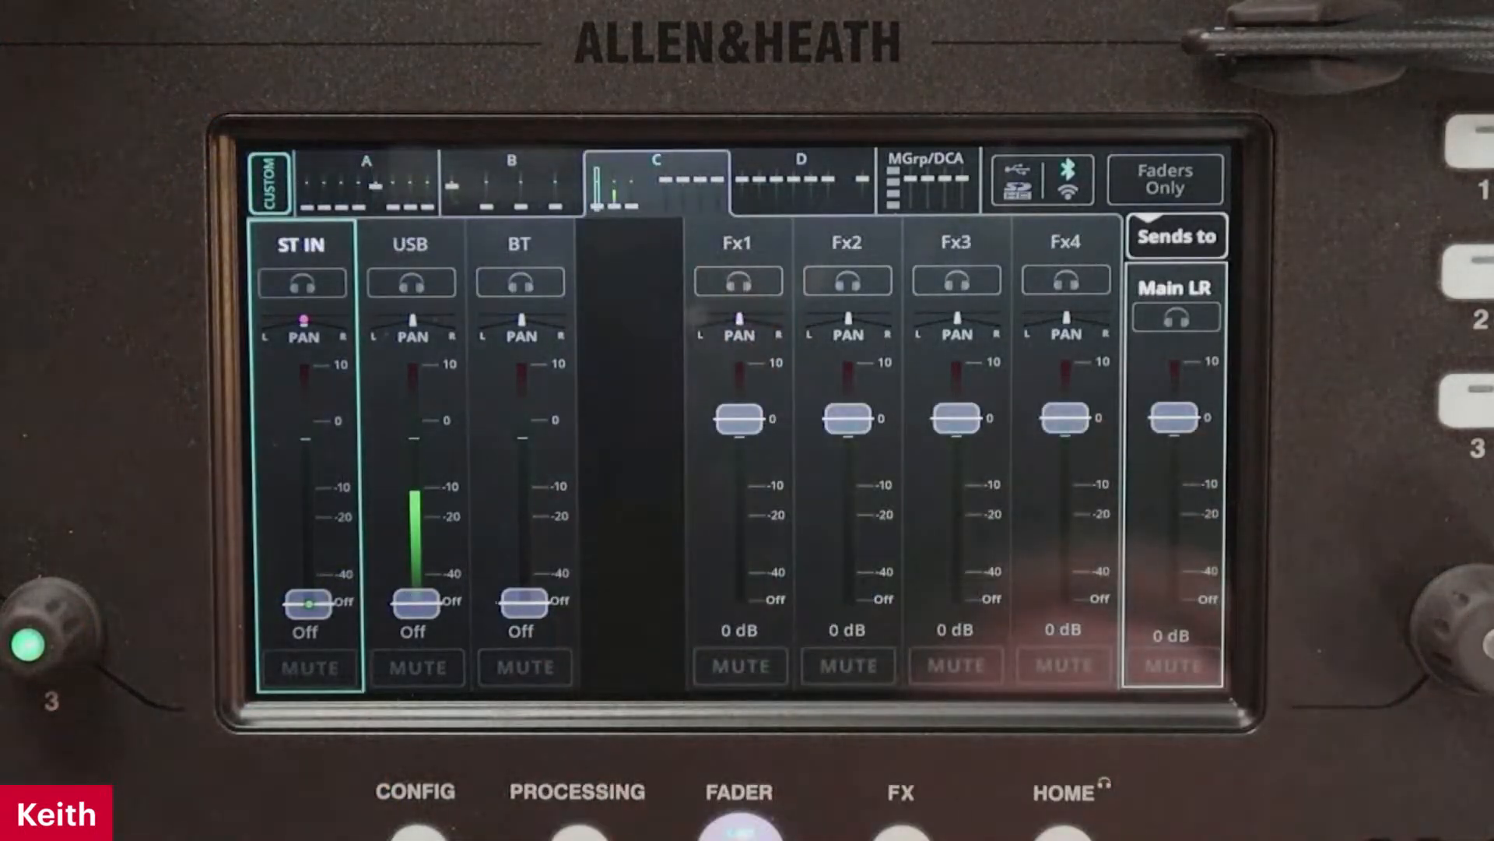
click(417, 601)
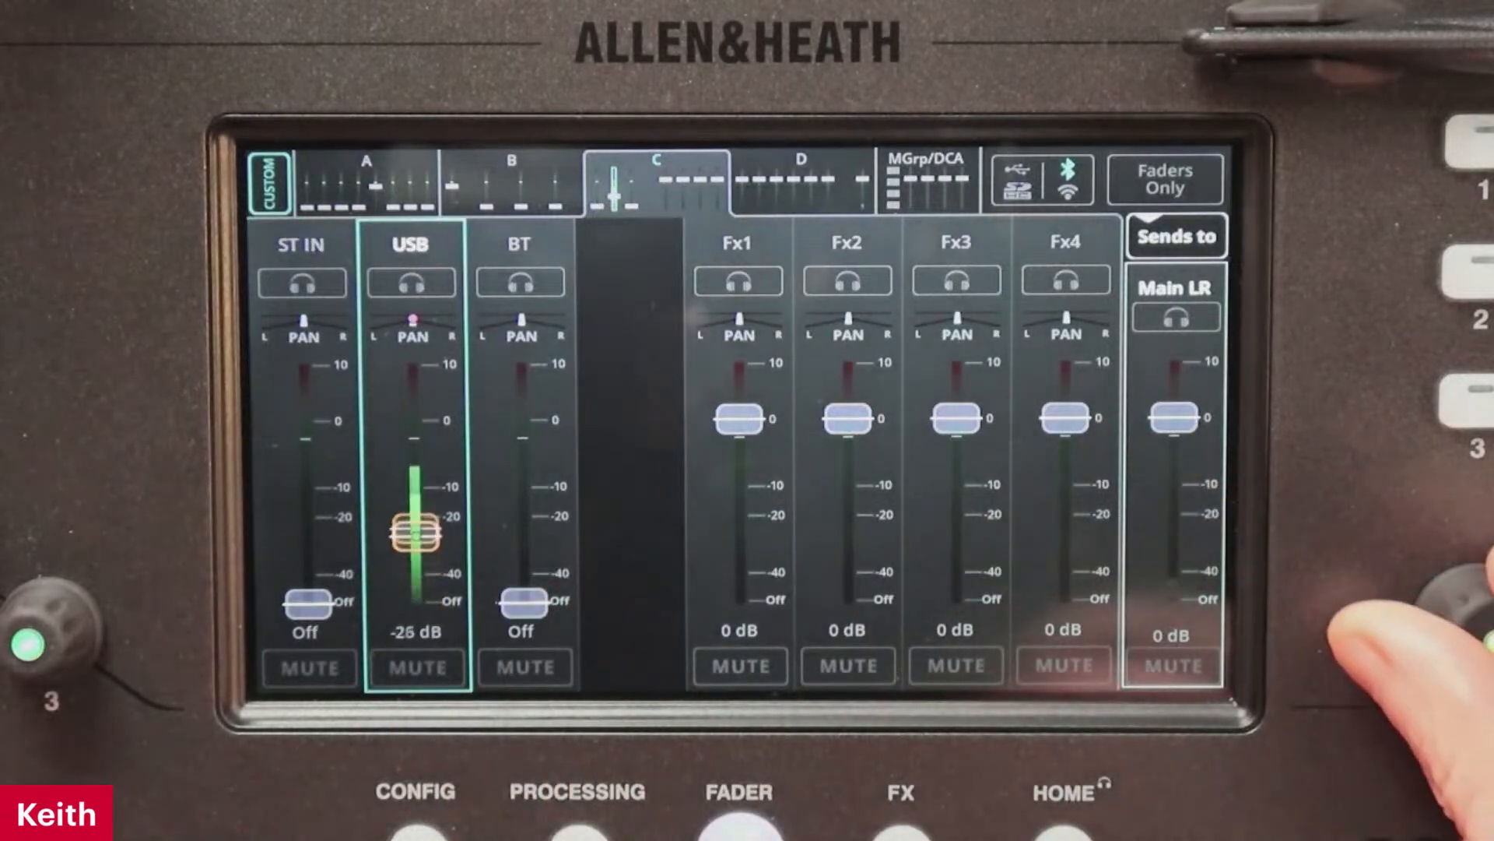
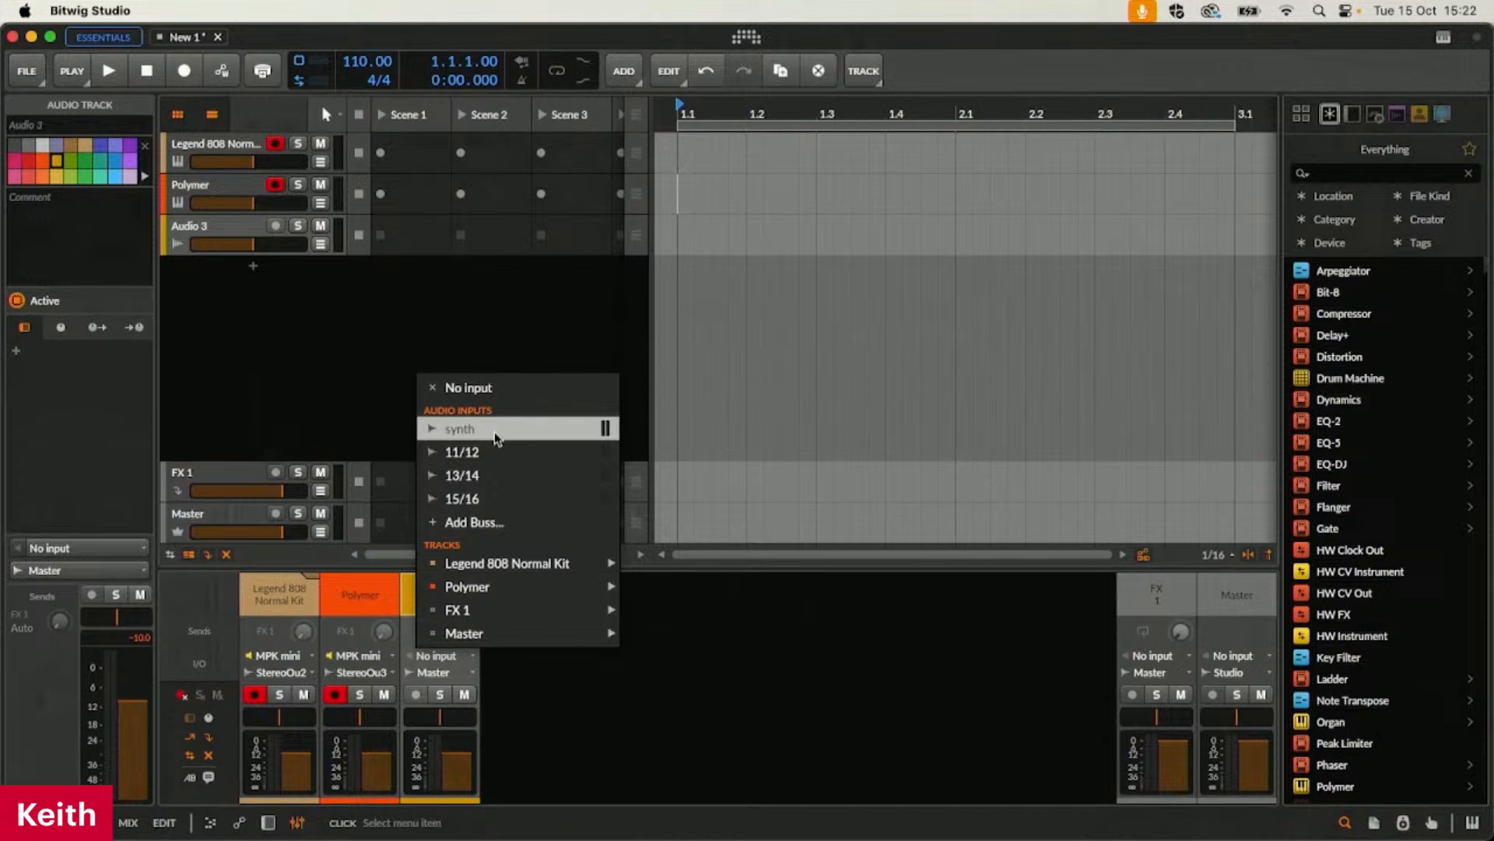
Set the Audio 3 track's input to synth and its output to No output
click(493, 431)
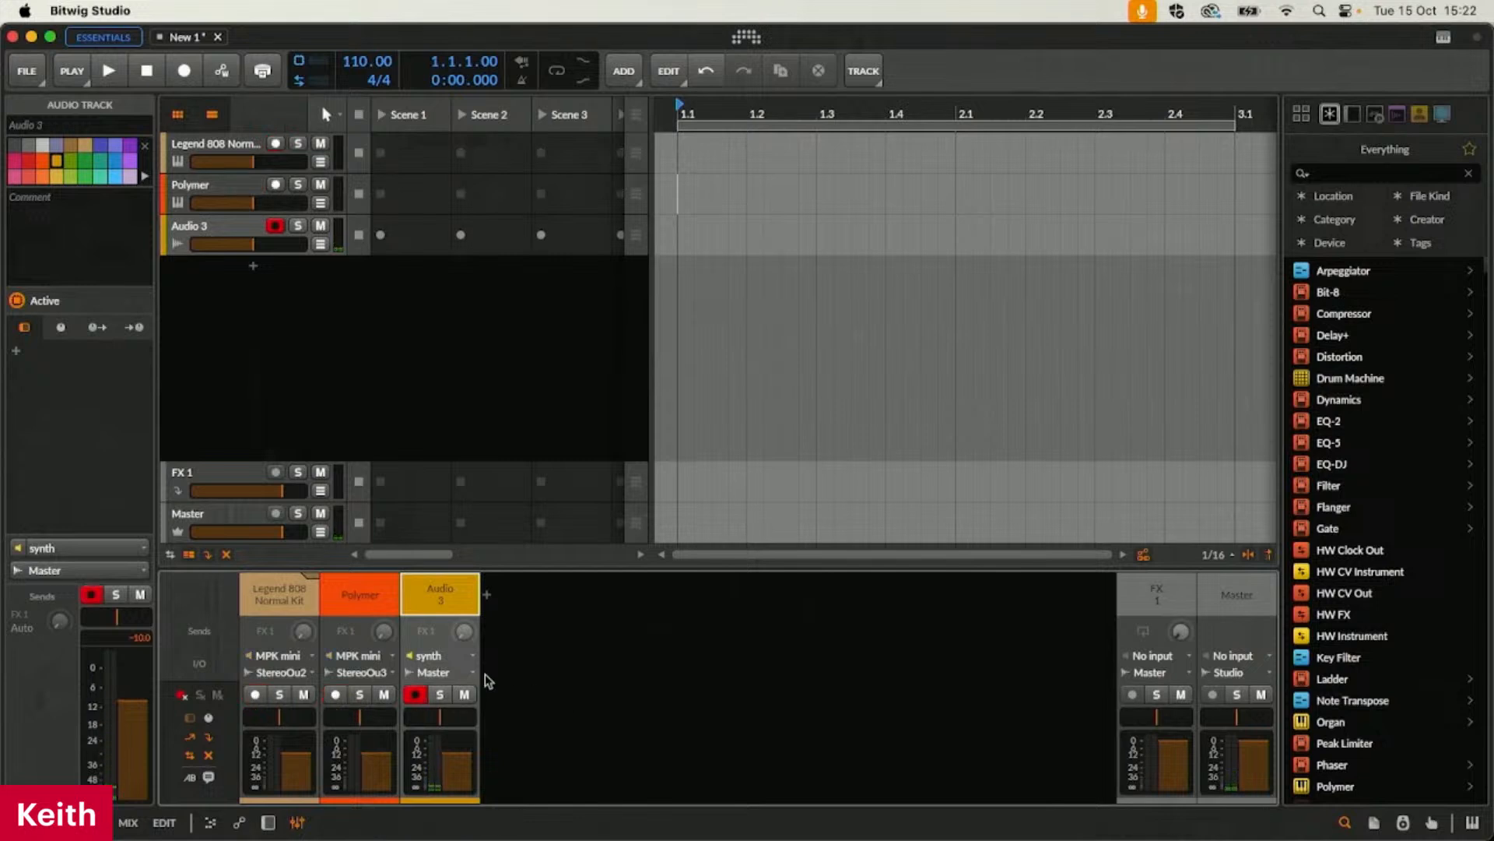
click(457, 673)
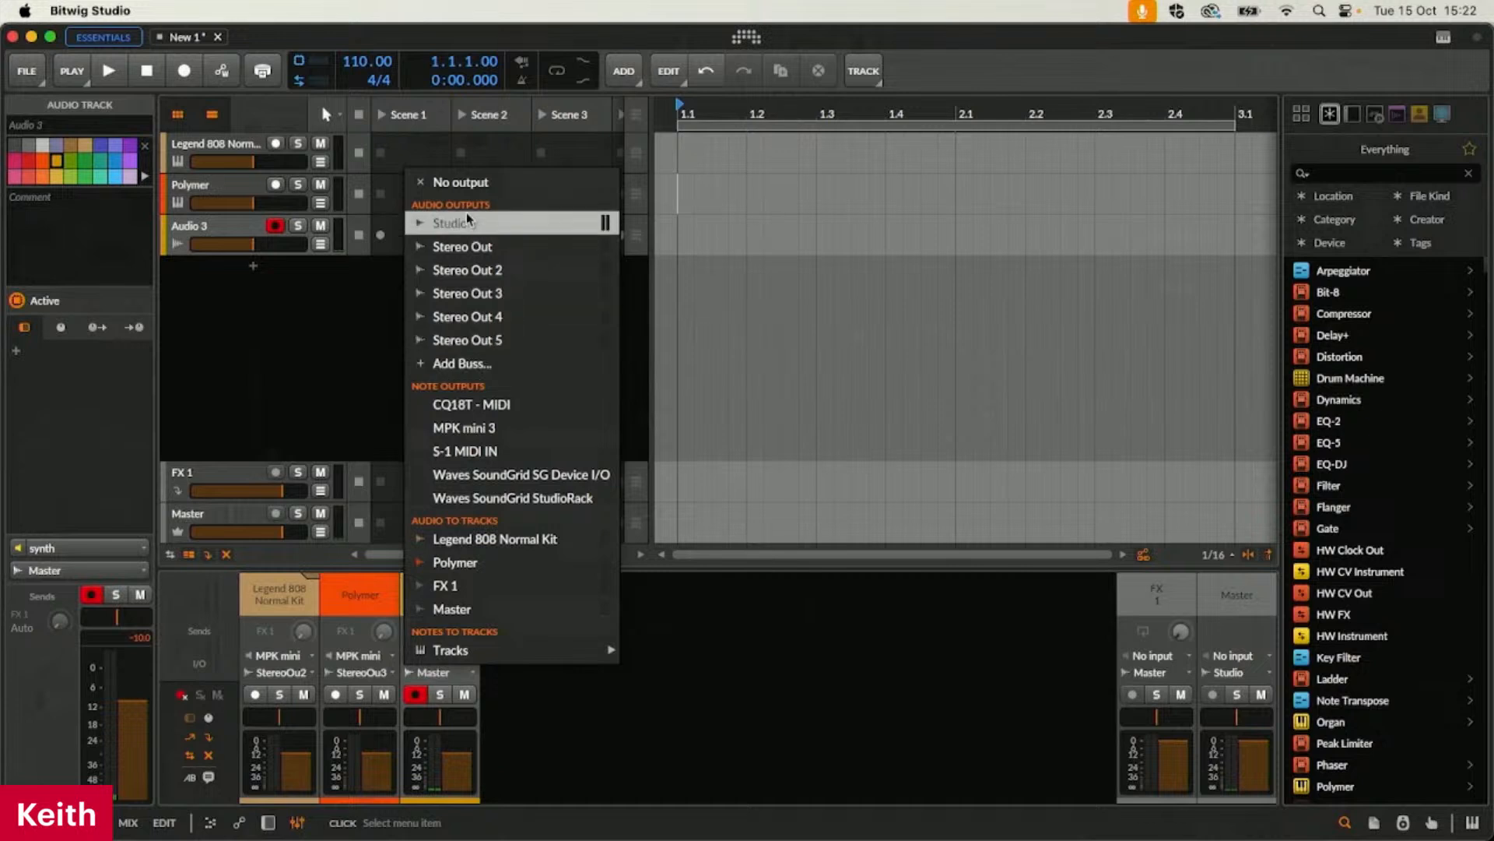
click(475, 184)
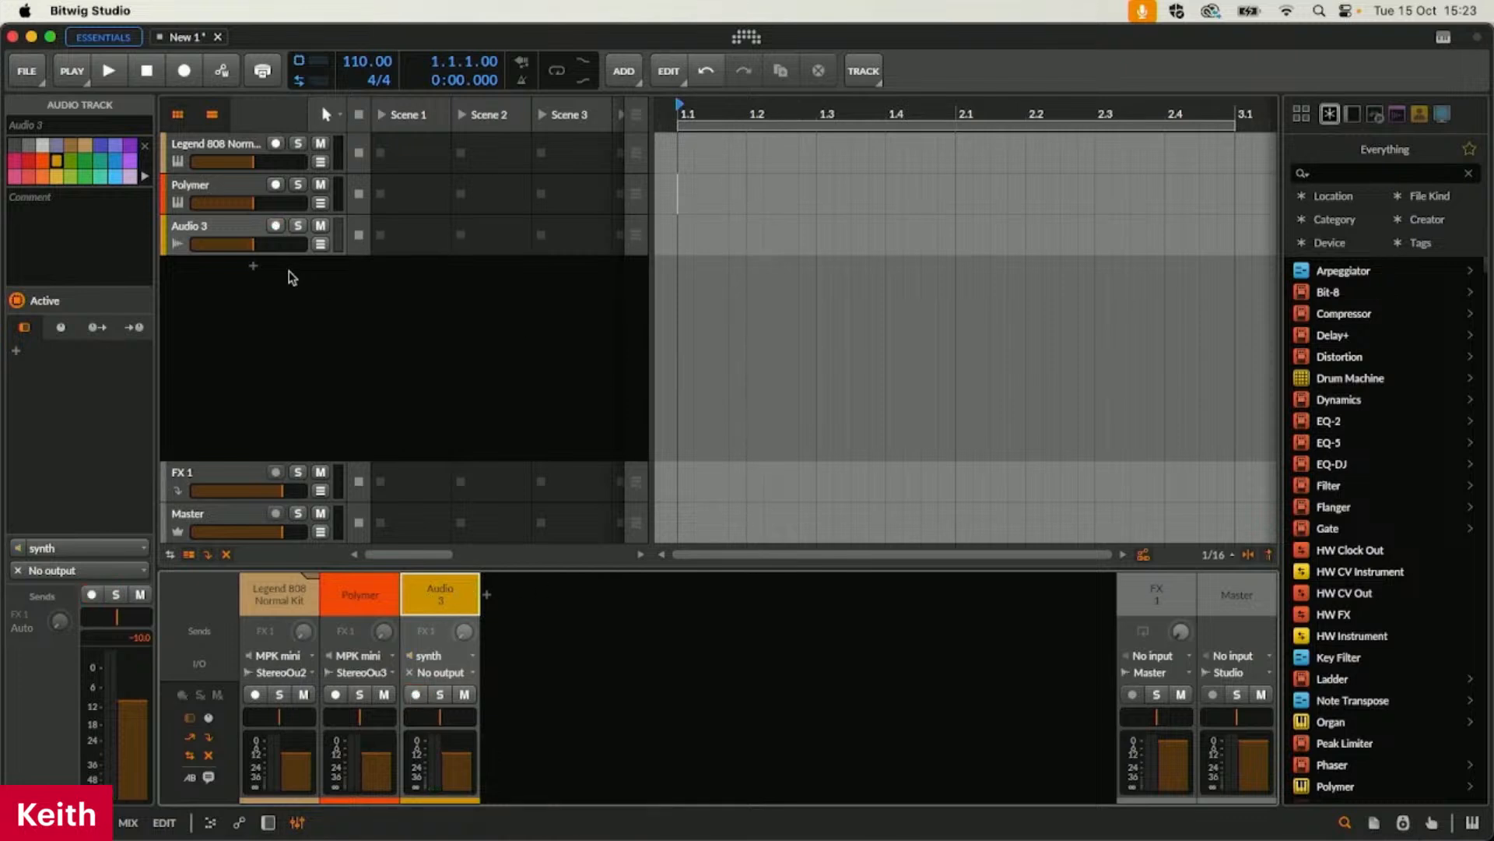
Add a new instrument track below Audio 3 and load the HW Instrument device on it
click(256, 268)
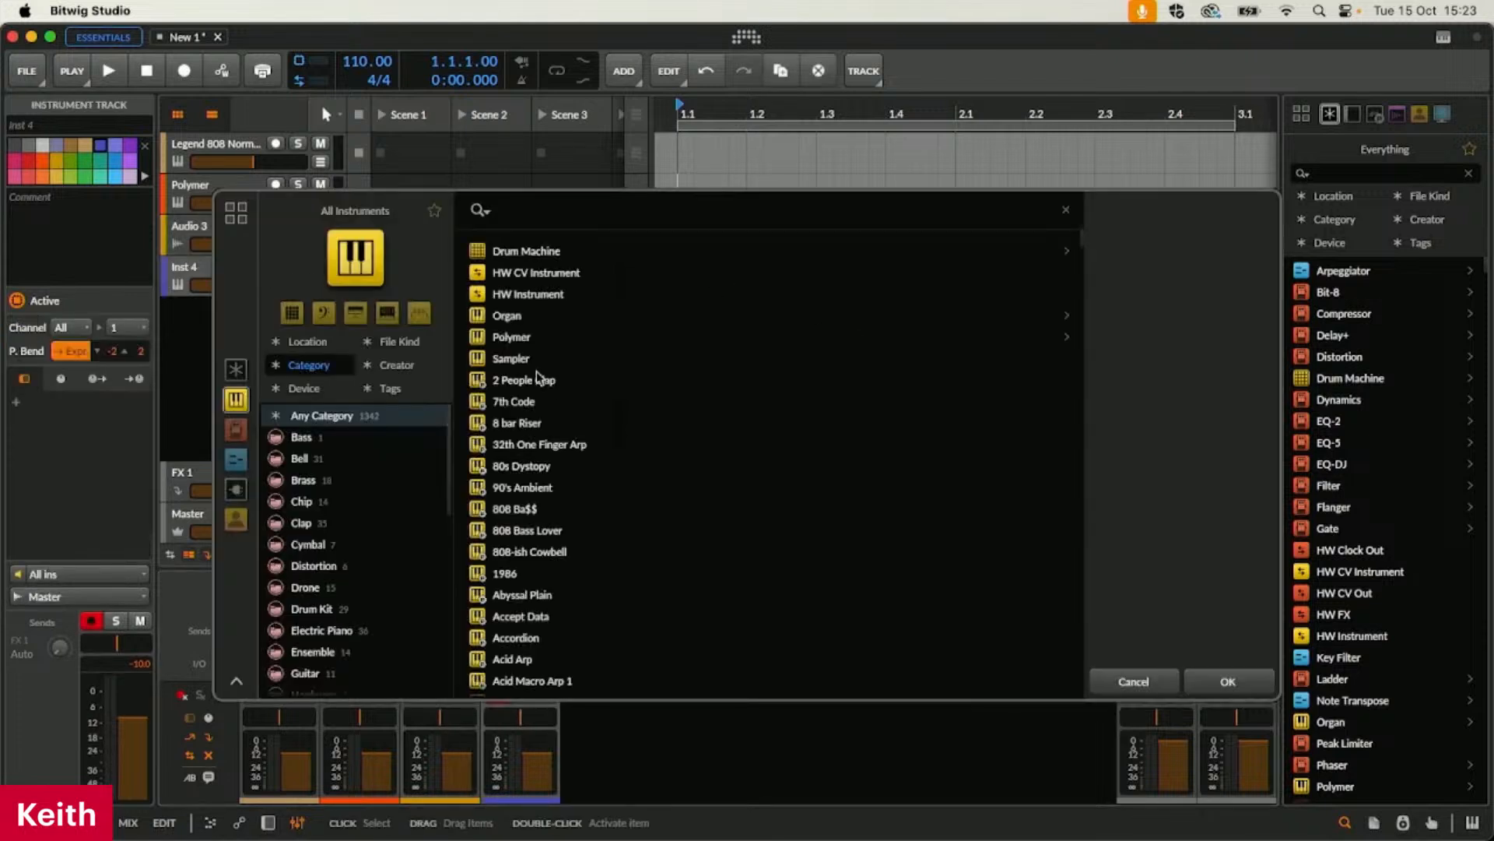
text(H)
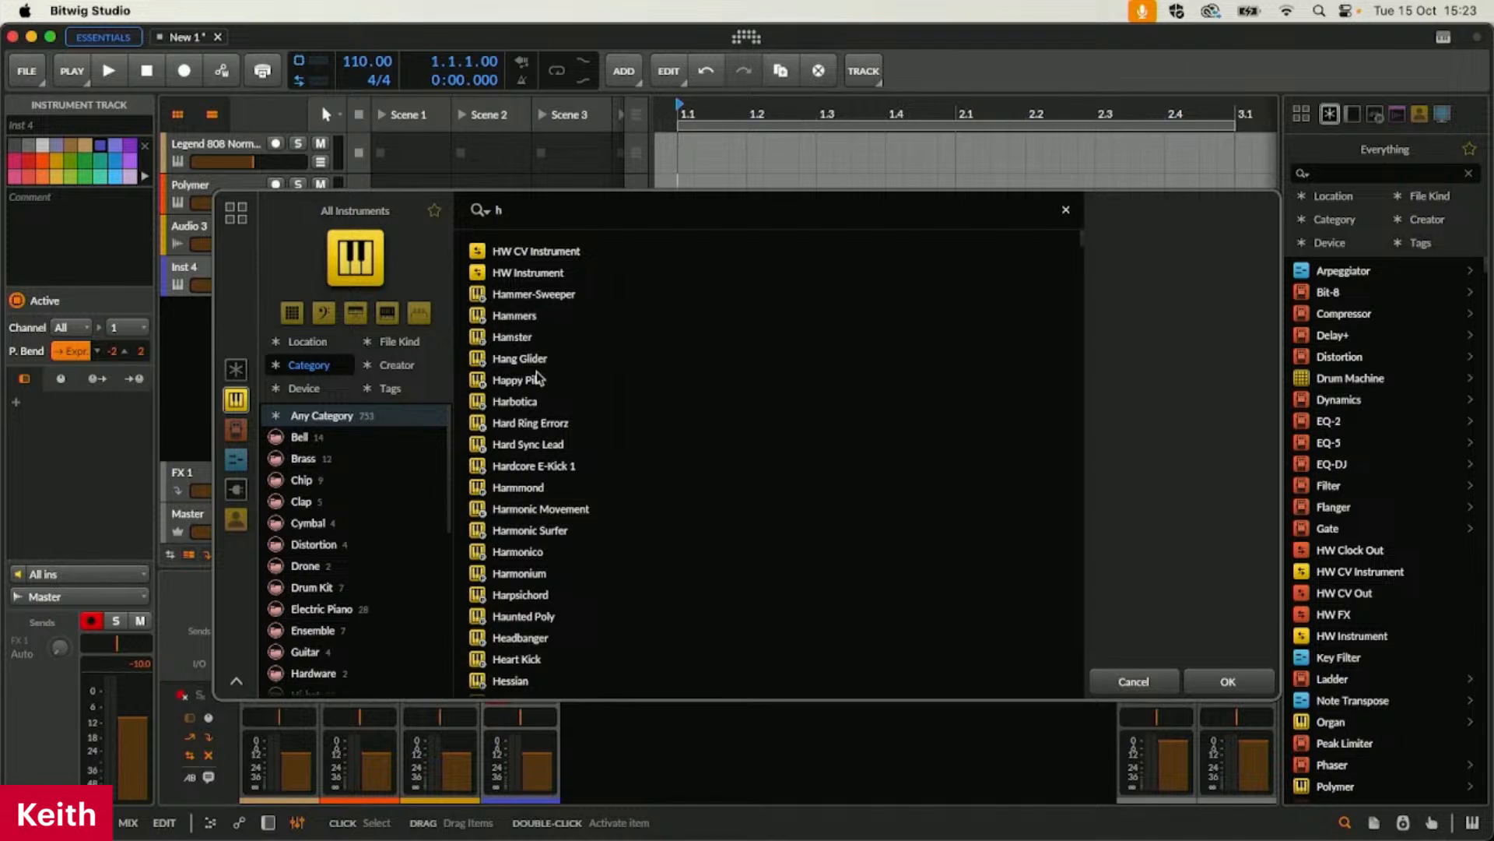
click(529, 274)
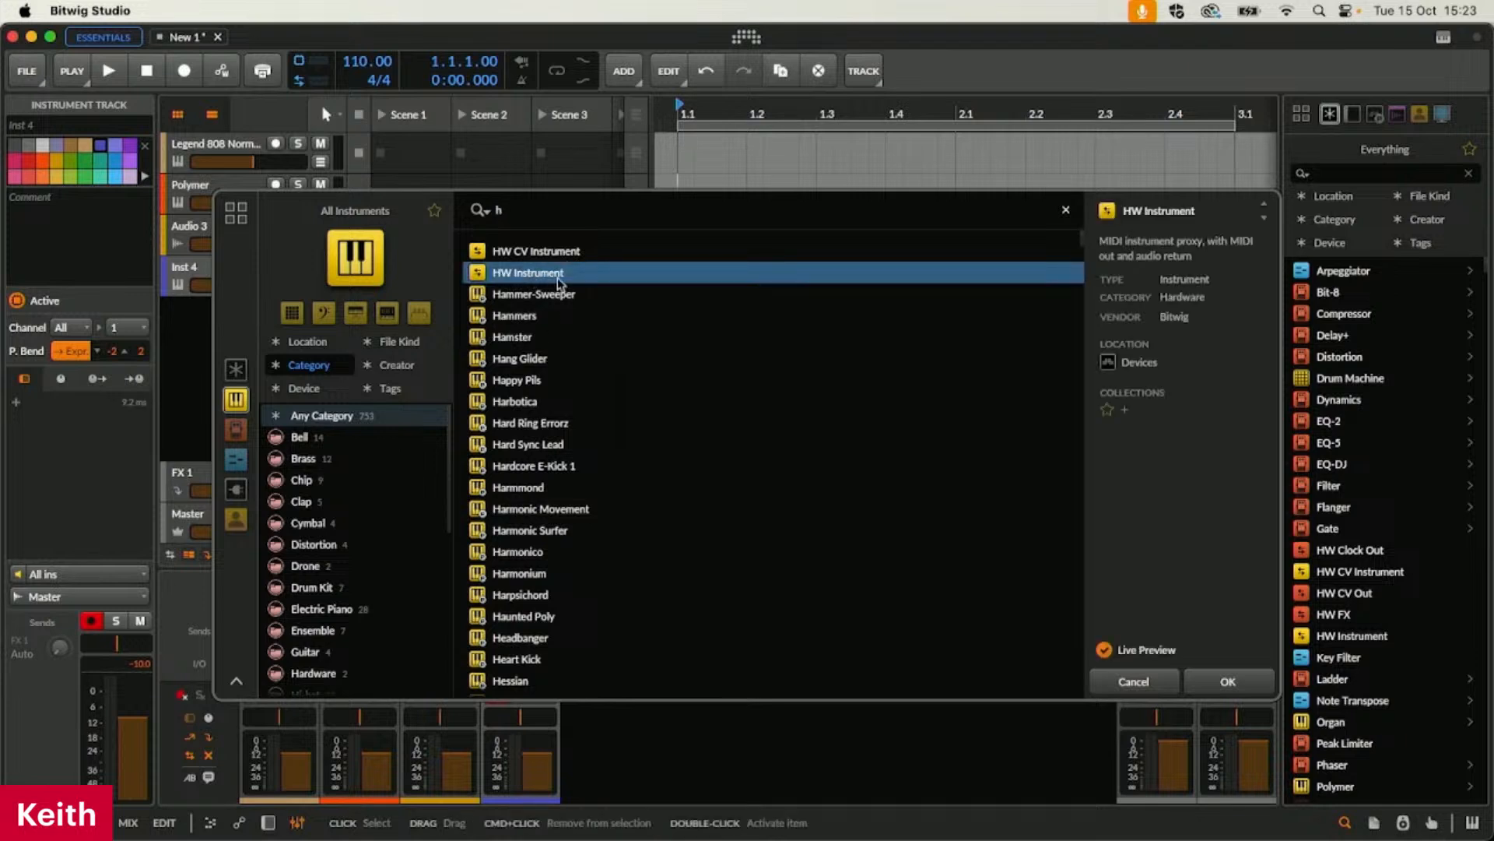
click(1229, 682)
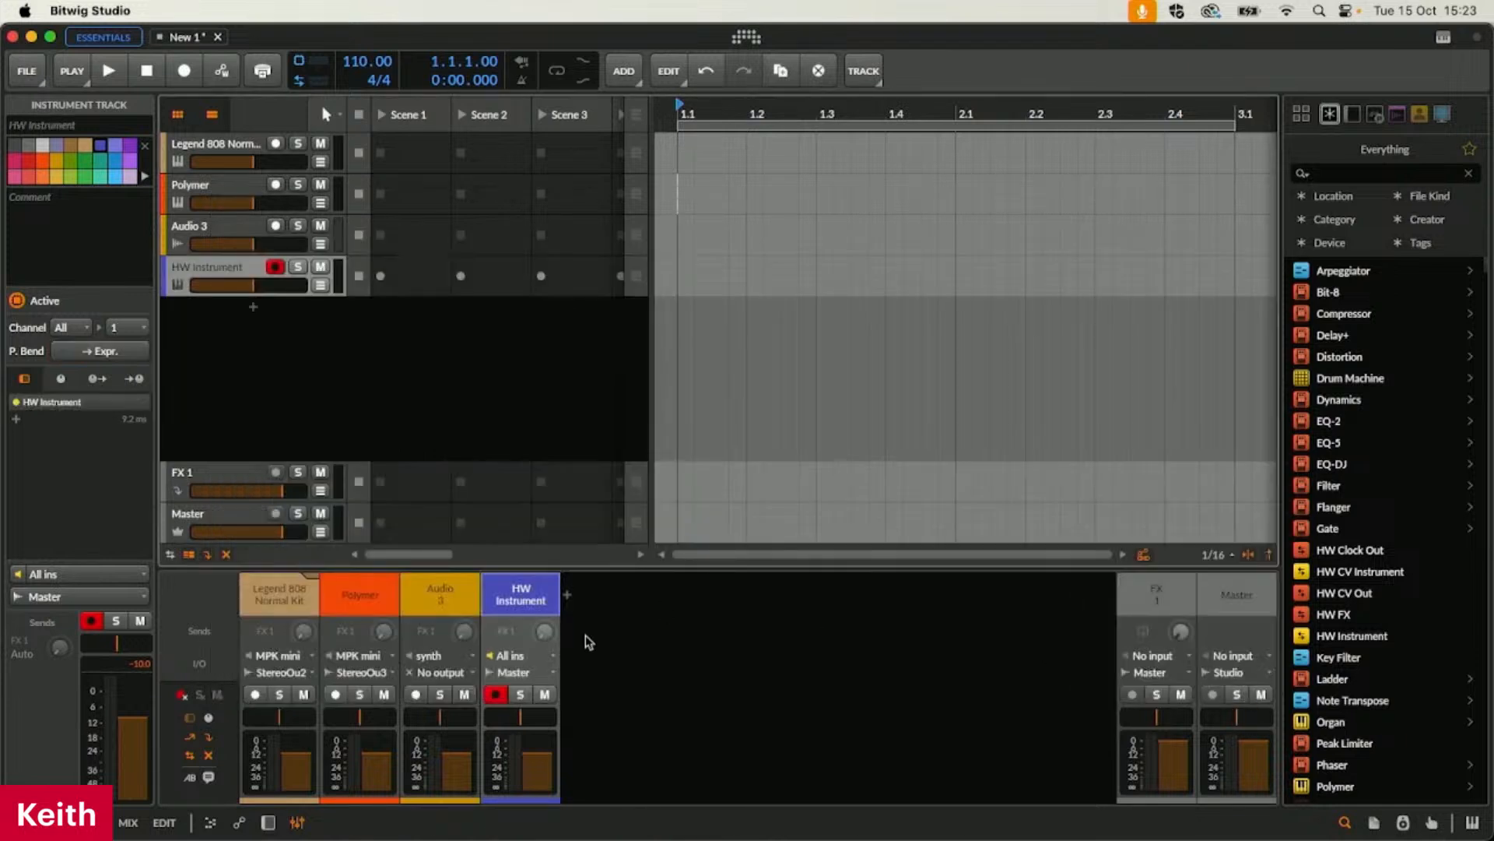
Configure the HW Instrument device with S-1 MIDI IN as output, MIDI Clock enabled and synth as the audio return
drag(592, 572, 596, 514)
double_click(529, 560)
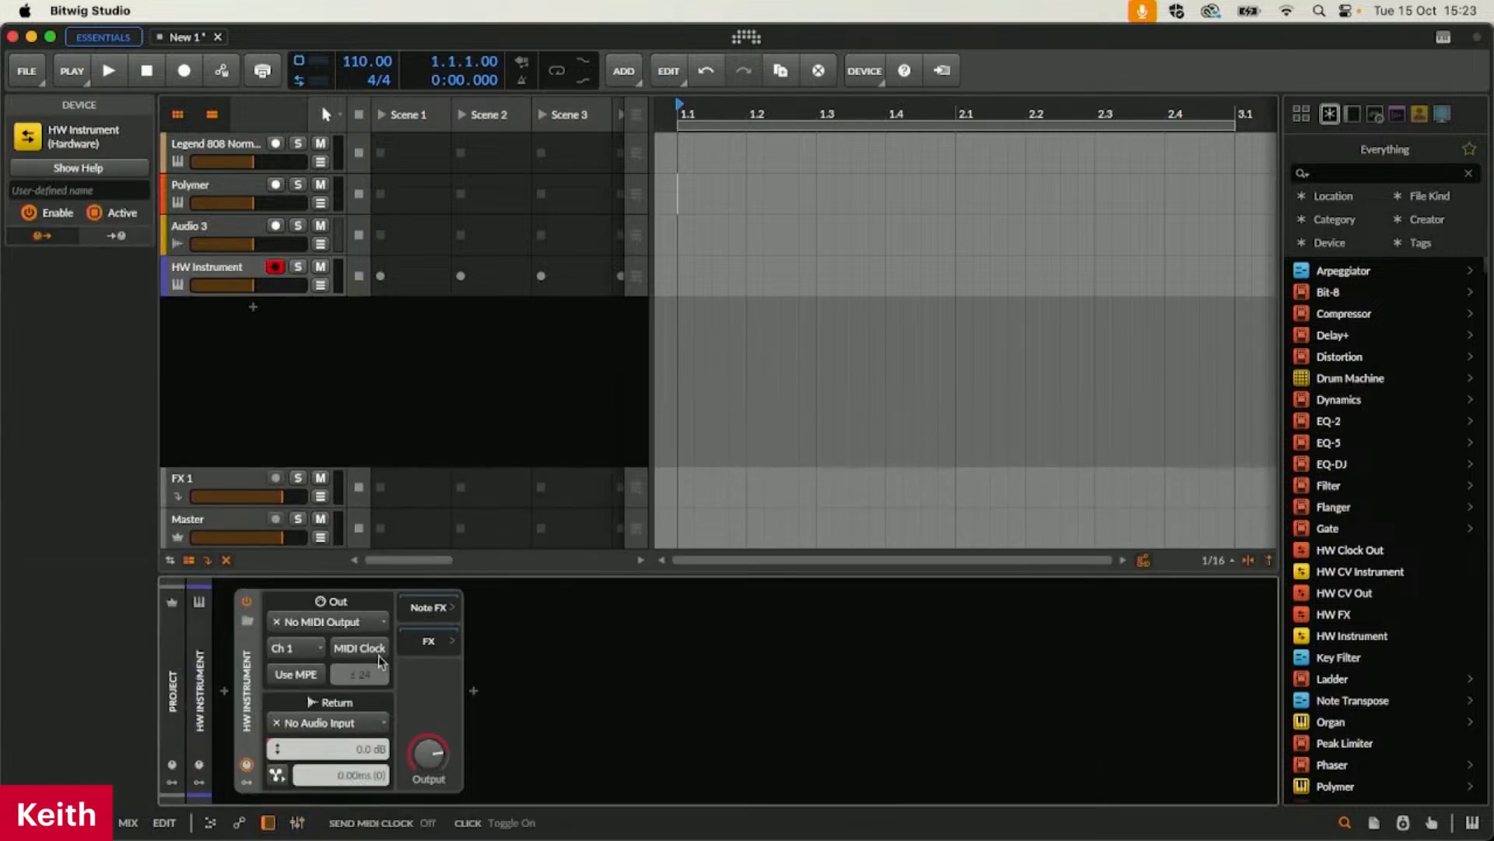
click(331, 626)
click(352, 730)
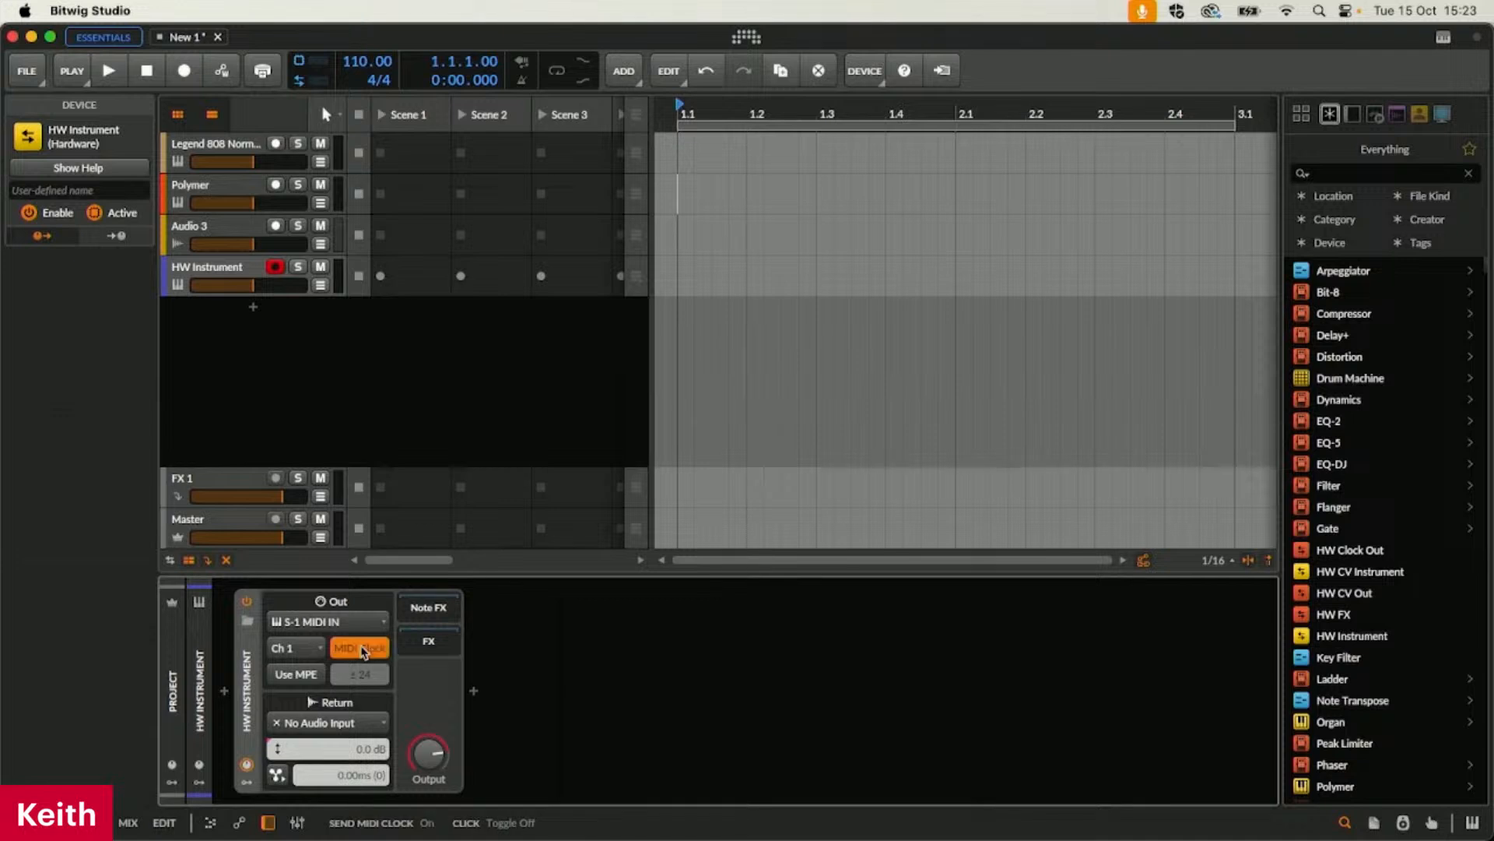
click(352, 723)
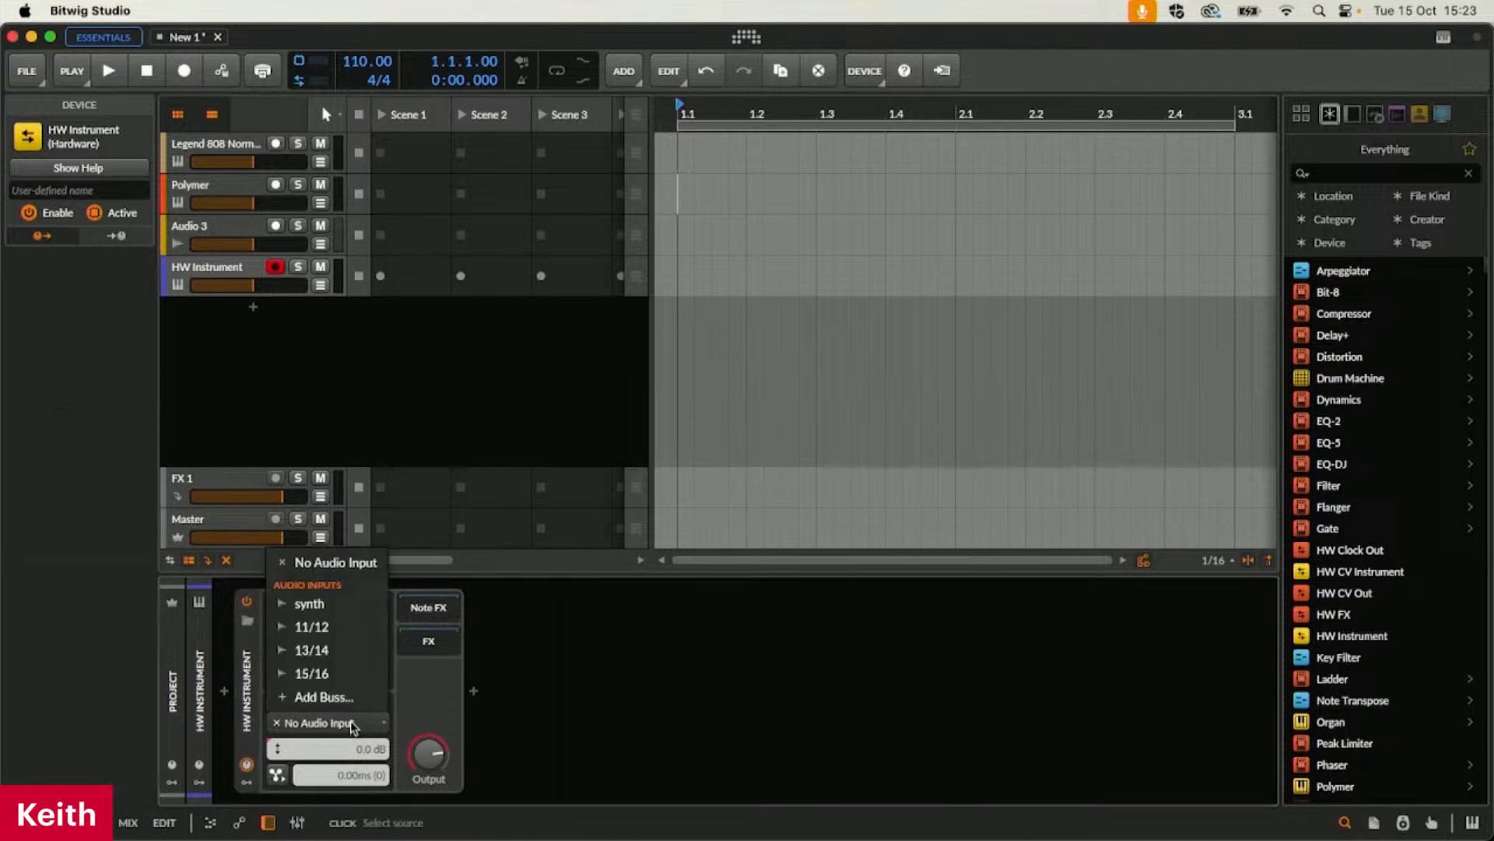
click(331, 605)
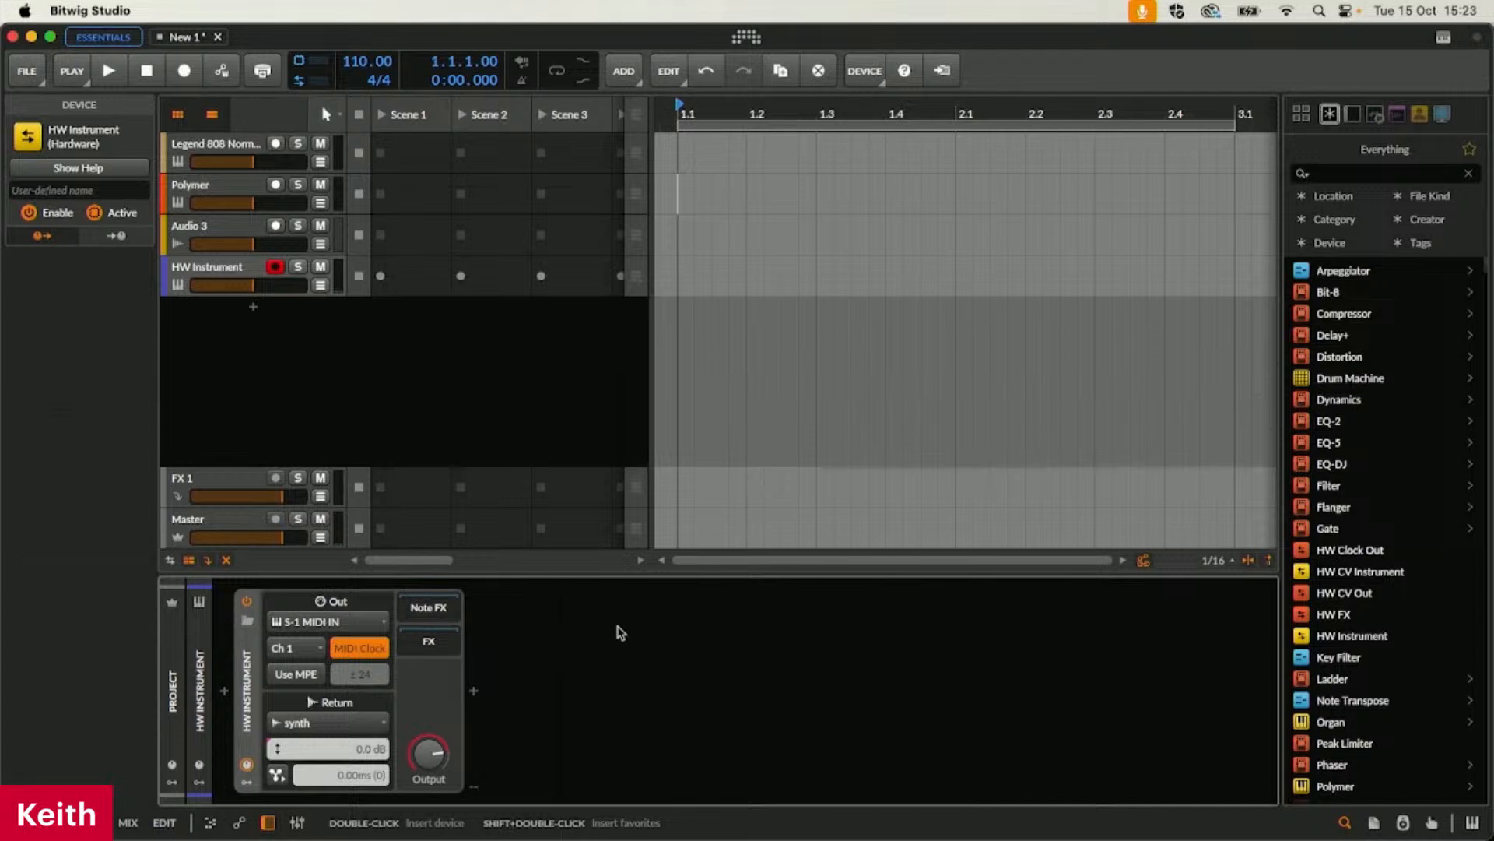
Set the HW Instrument track's note input to MPK mini mk3 - Keys in the mixer
click(302, 821)
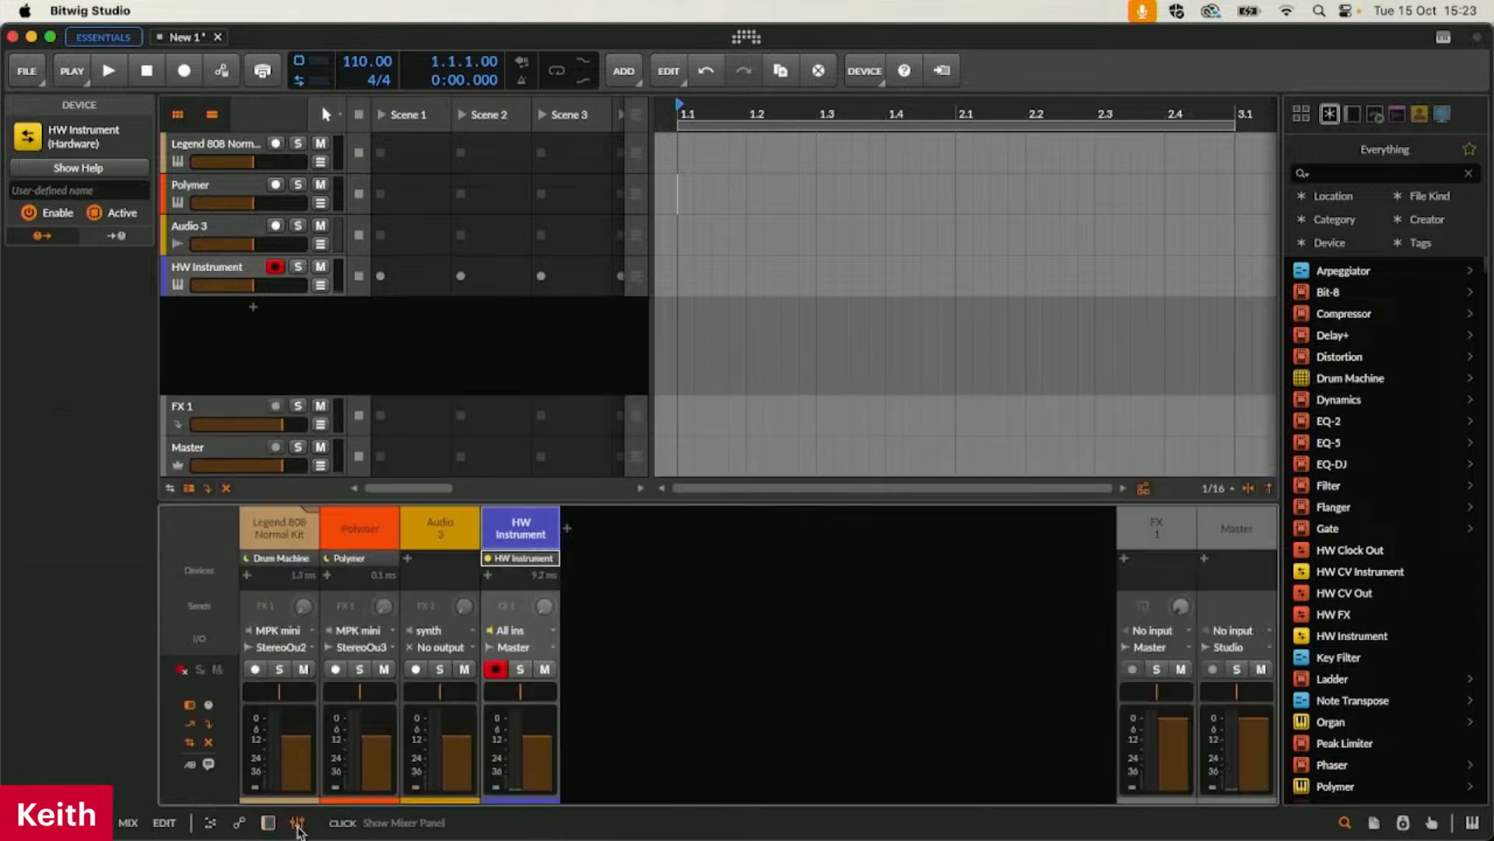
click(518, 632)
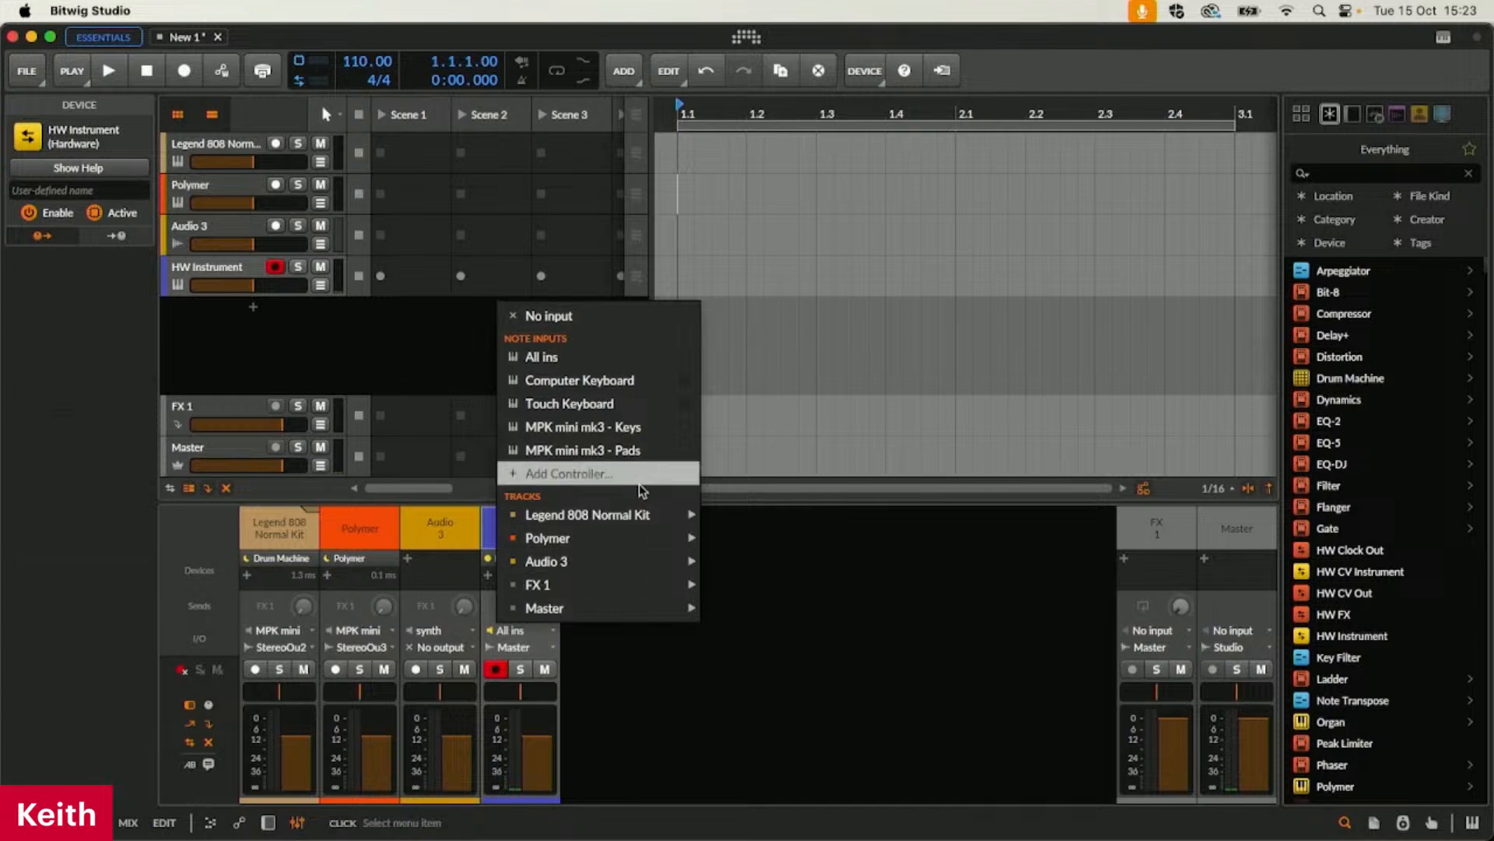
click(642, 429)
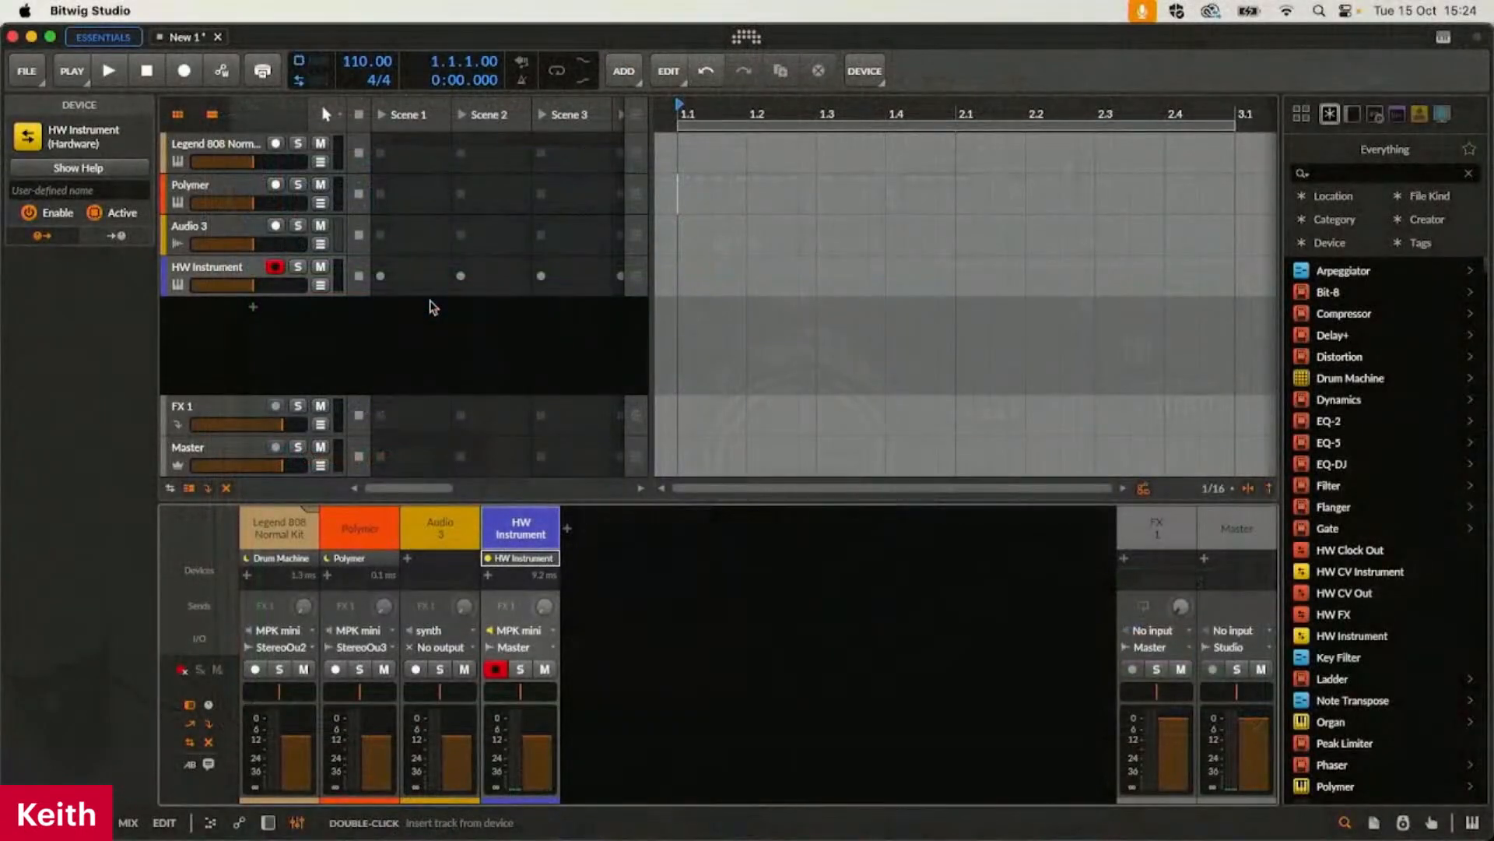
Record a note clip in Scene 1 of the HW Instrument track, view it in the note editor and stop the transport
click(381, 276)
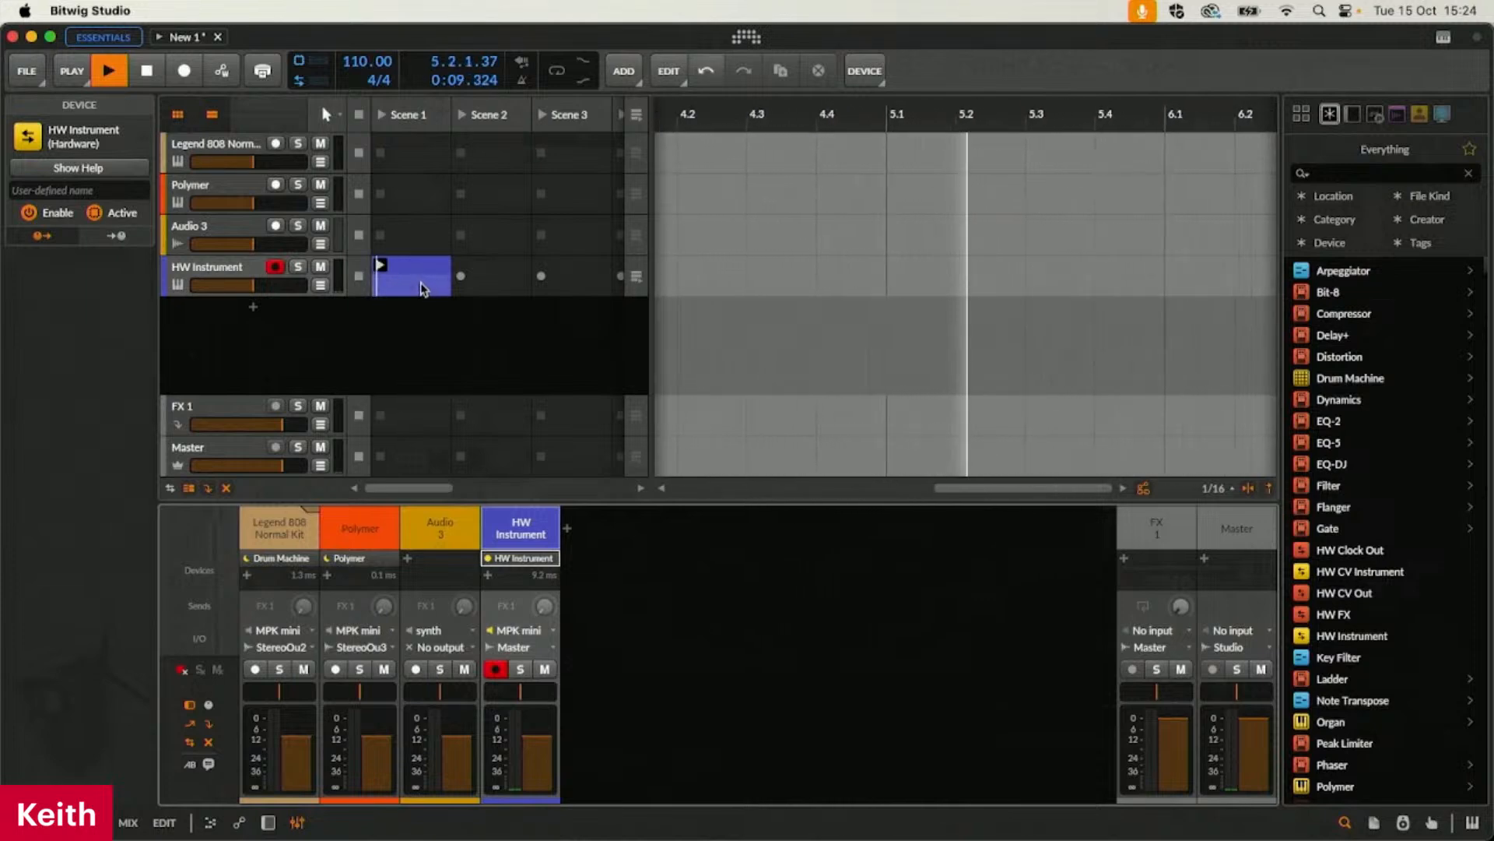
double_click(440, 292)
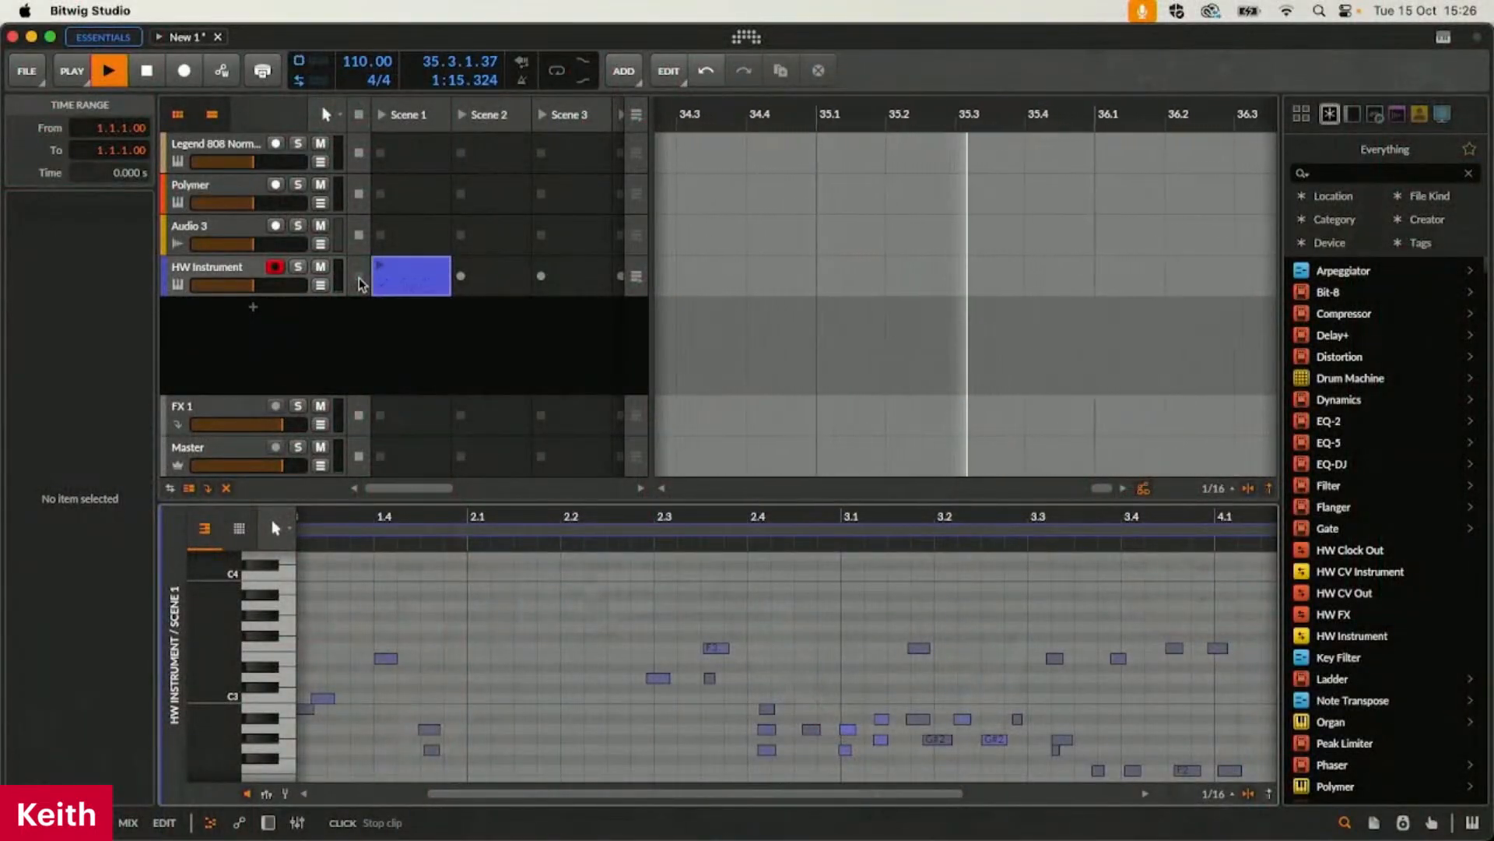
click(143, 78)
click(147, 78)
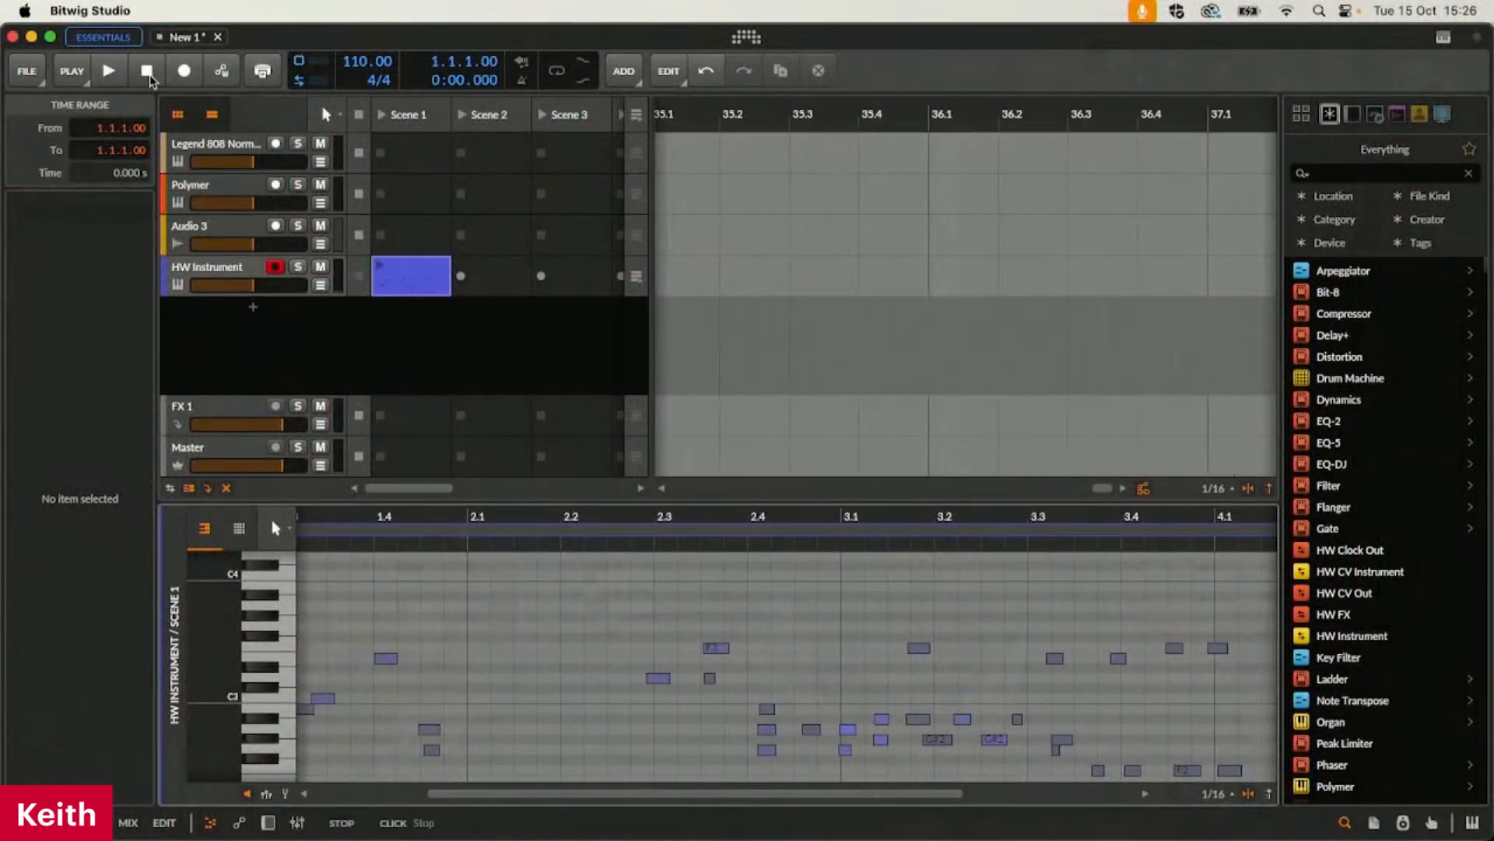
Show the Polymer track's synth device and look through the modulators that can be added to it
click(231, 193)
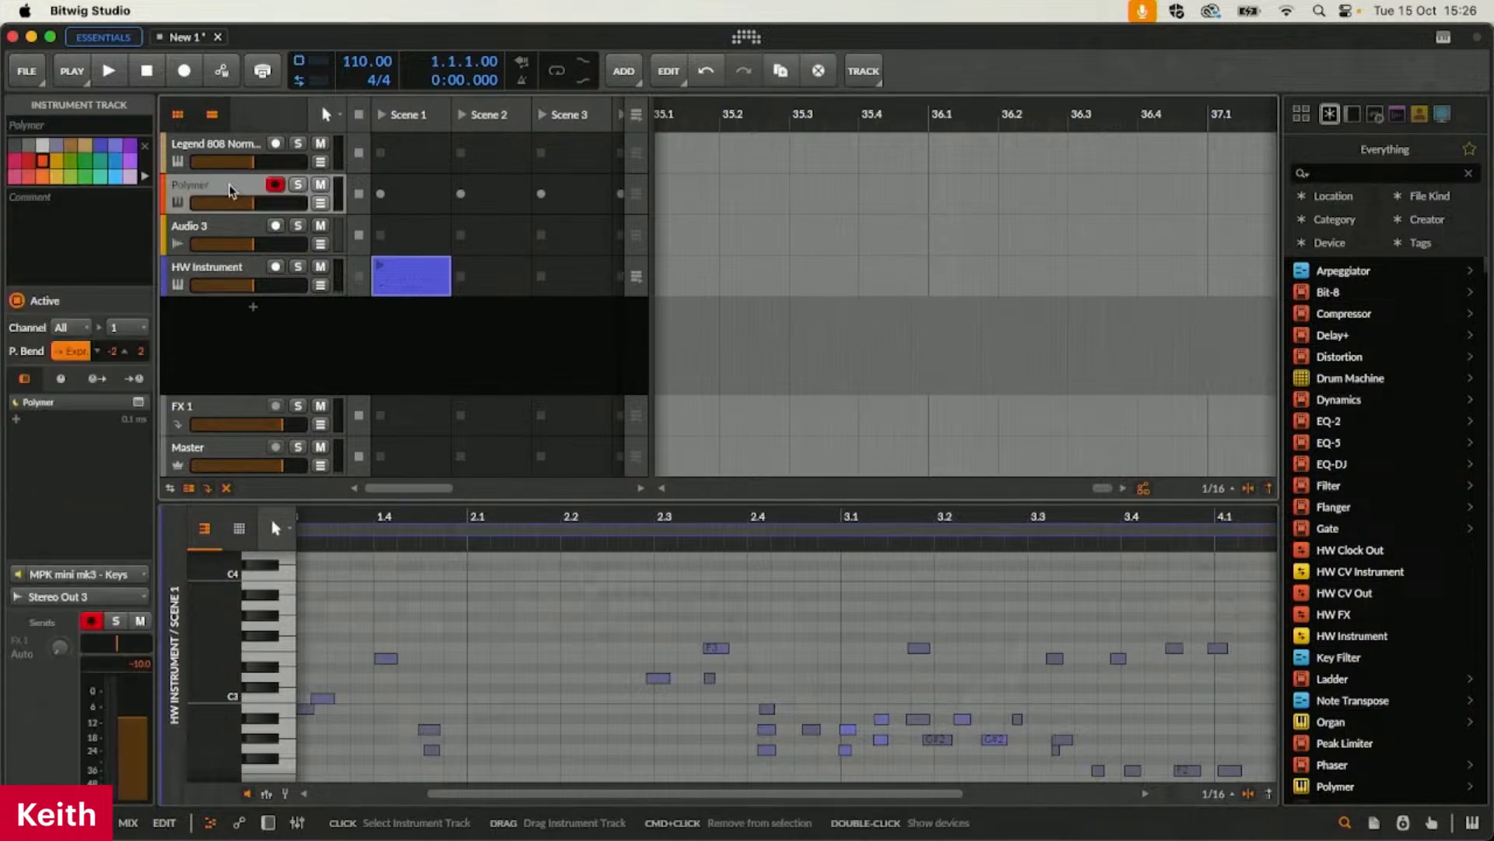
click(267, 822)
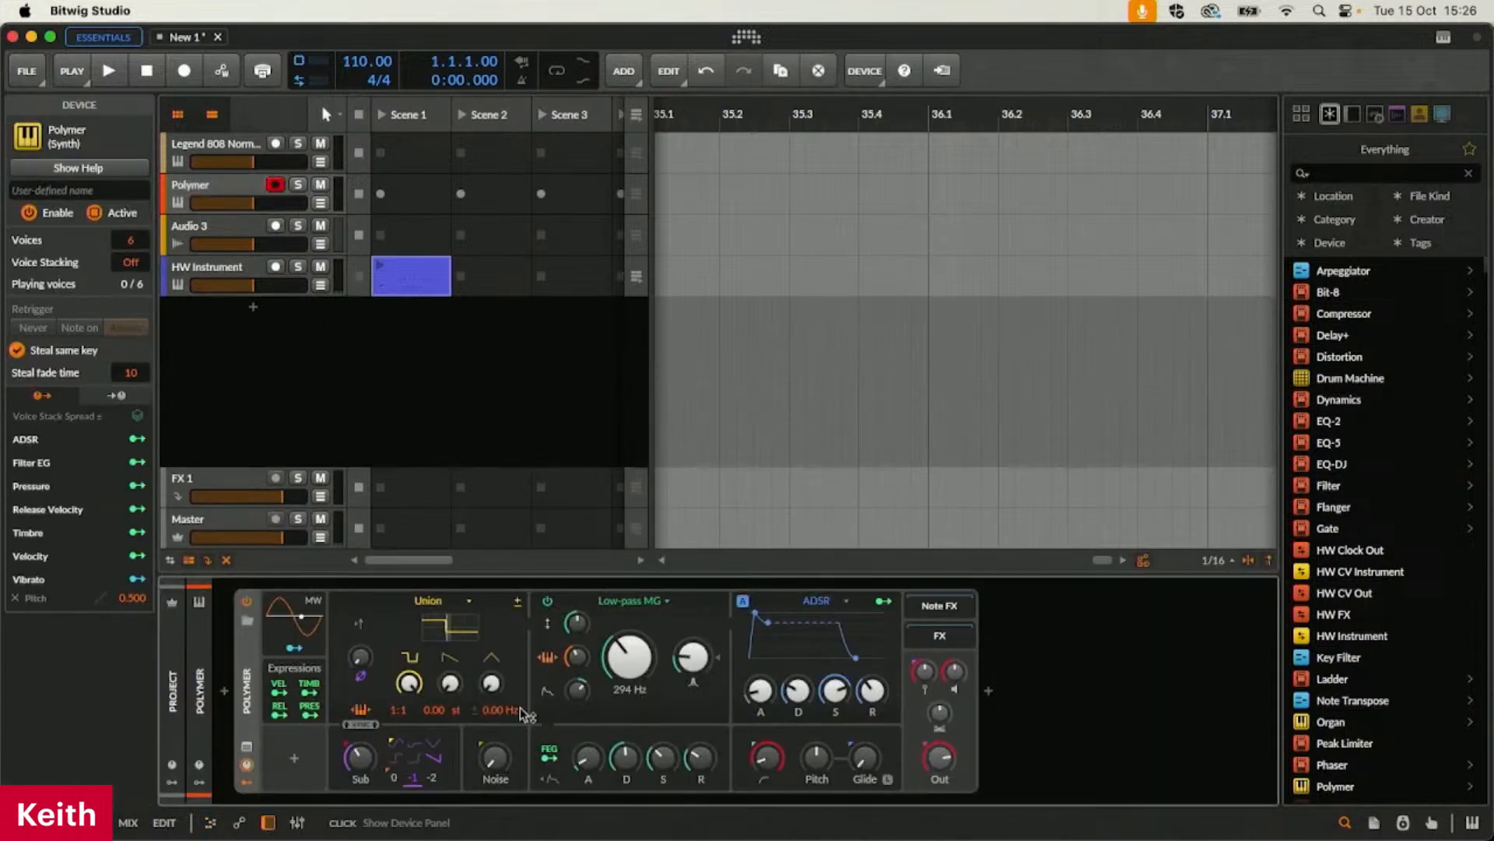
click(294, 759)
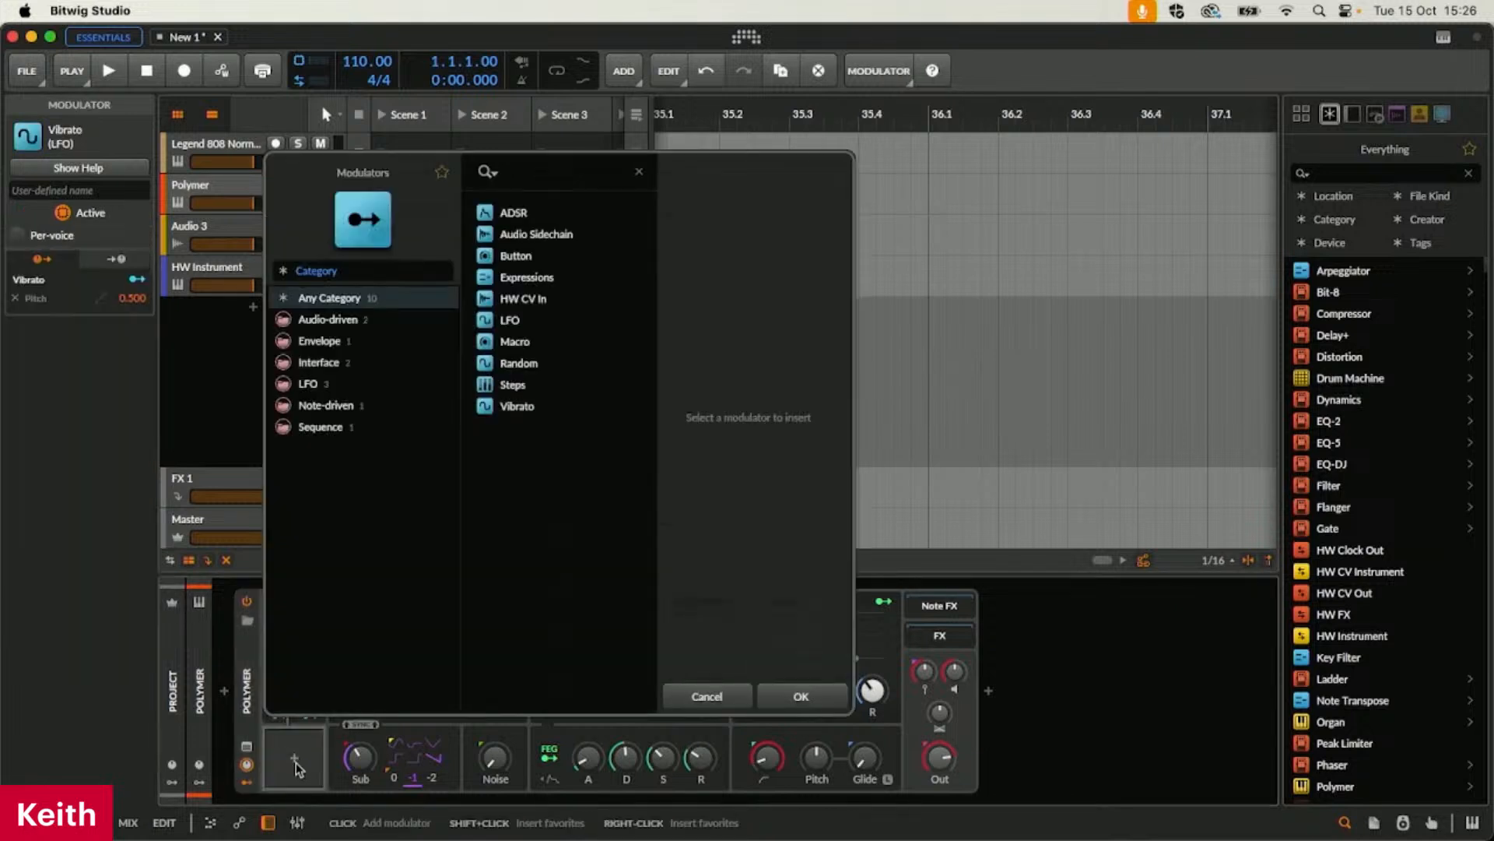
click(696, 690)
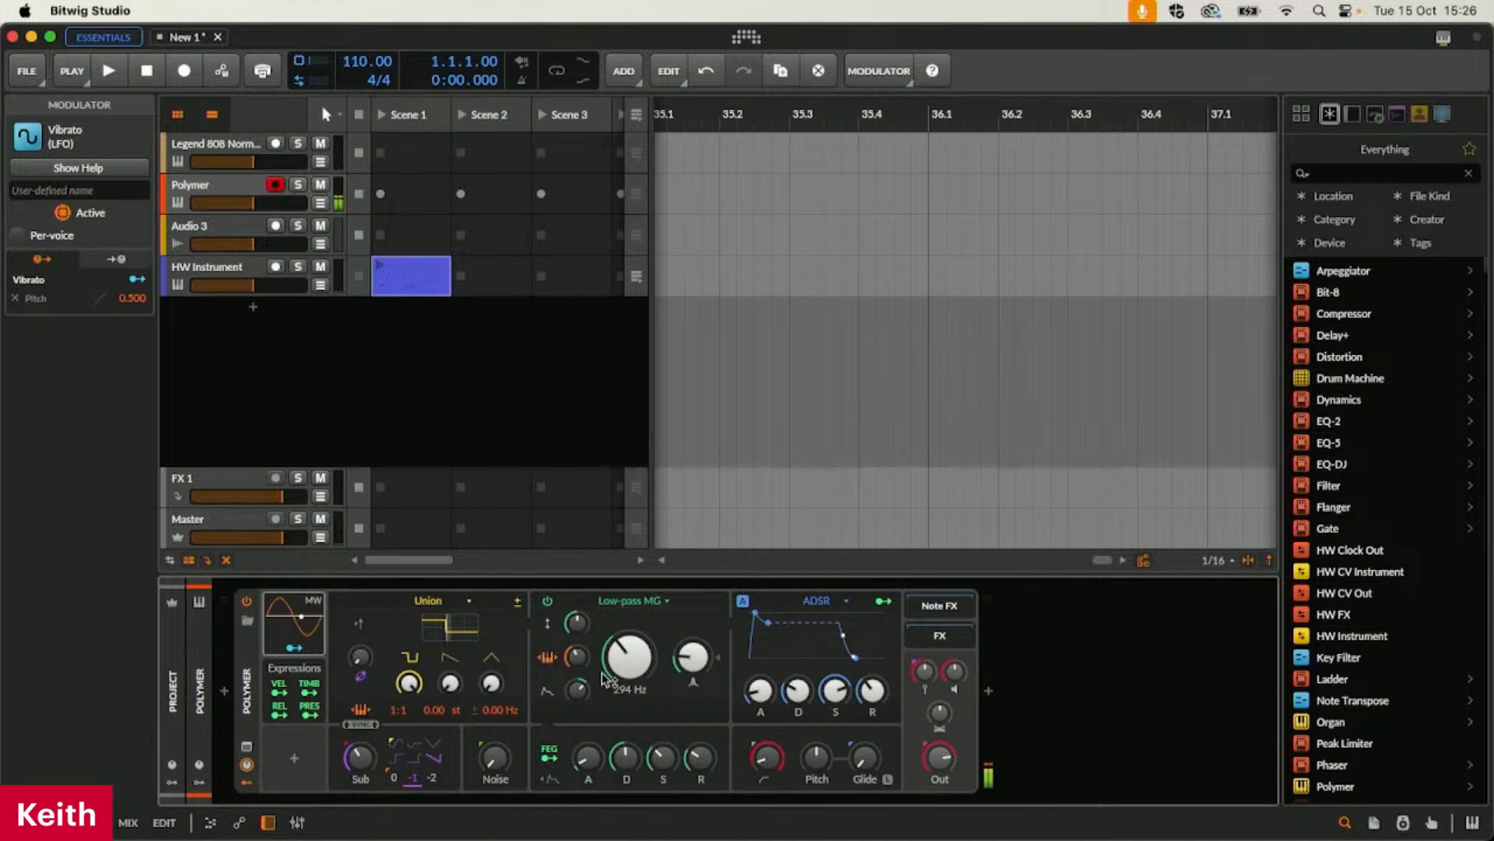
Map Polymer's filter envelope to the low-pass cutoff with an amount of 61.50 and set the cutoff to 56.6 Hz
mouse_move(629, 656)
mouse_down()
mouse_move(629, 684)
mouse_move(629, 668)
mouse_up()
click(550, 759)
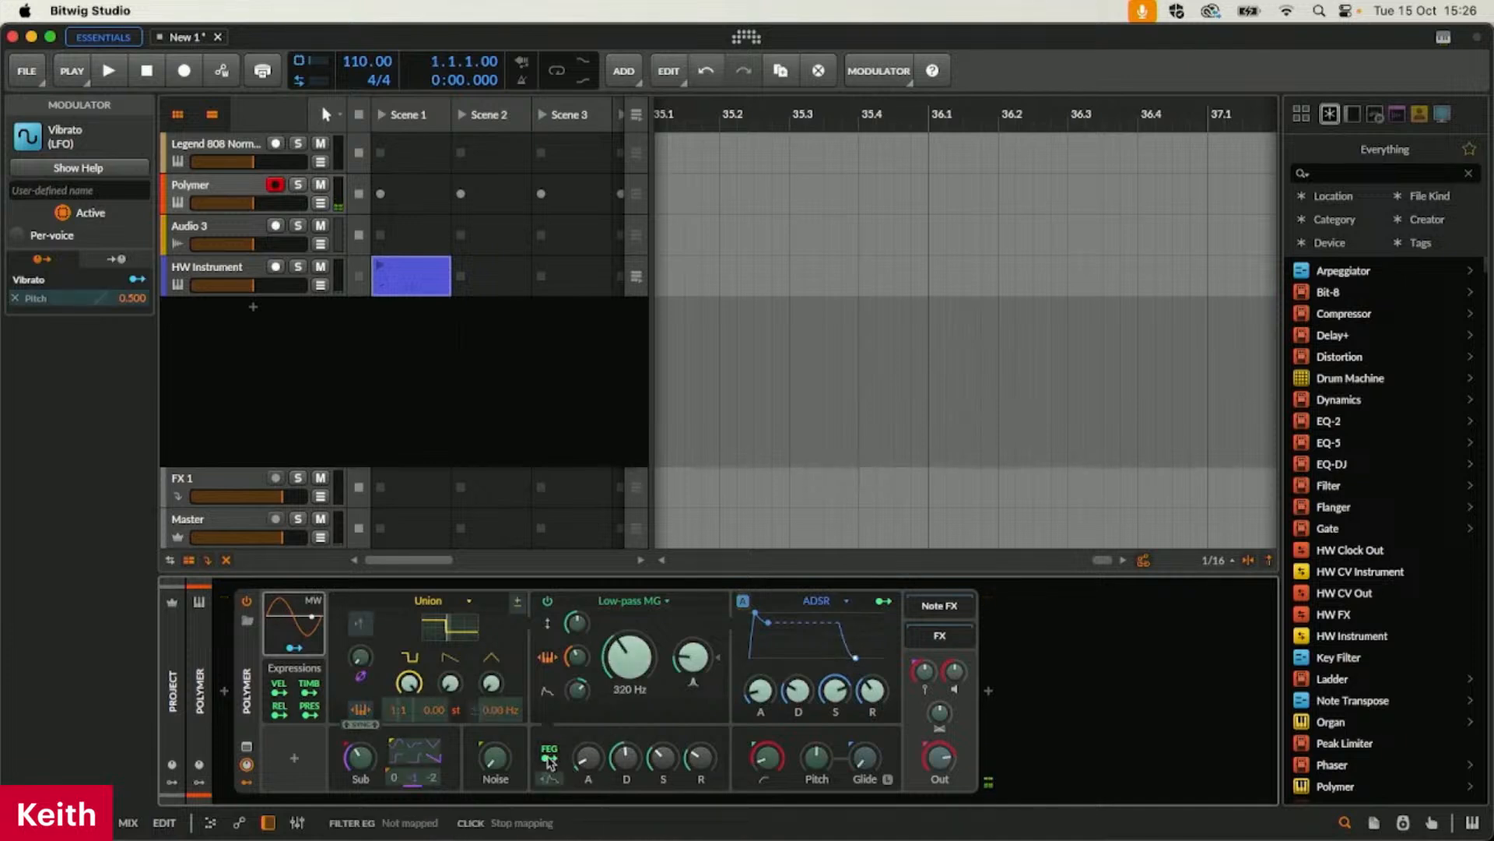
drag(628, 665, 628, 621)
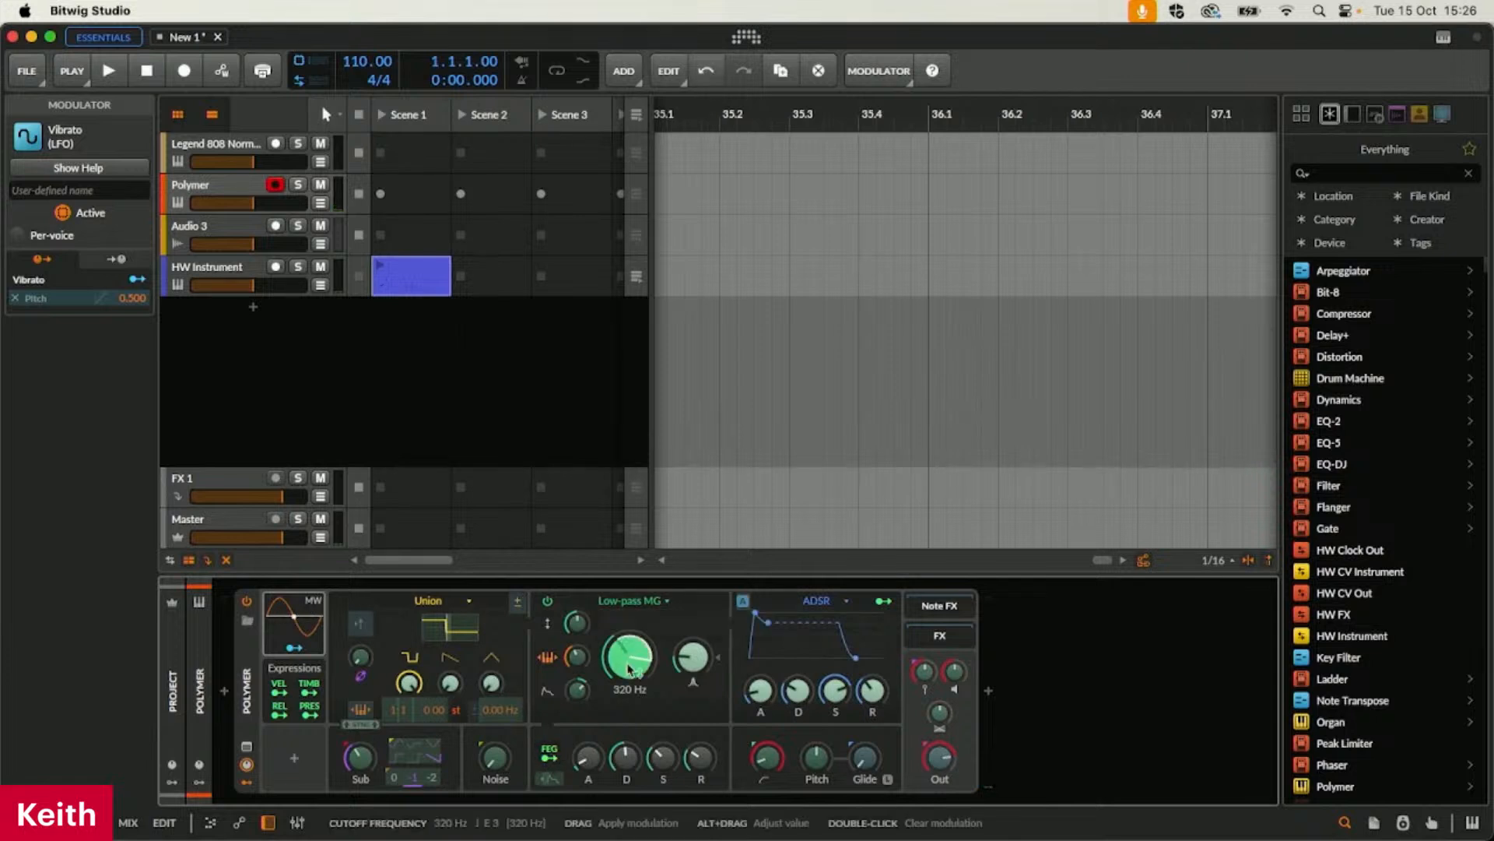
click(549, 753)
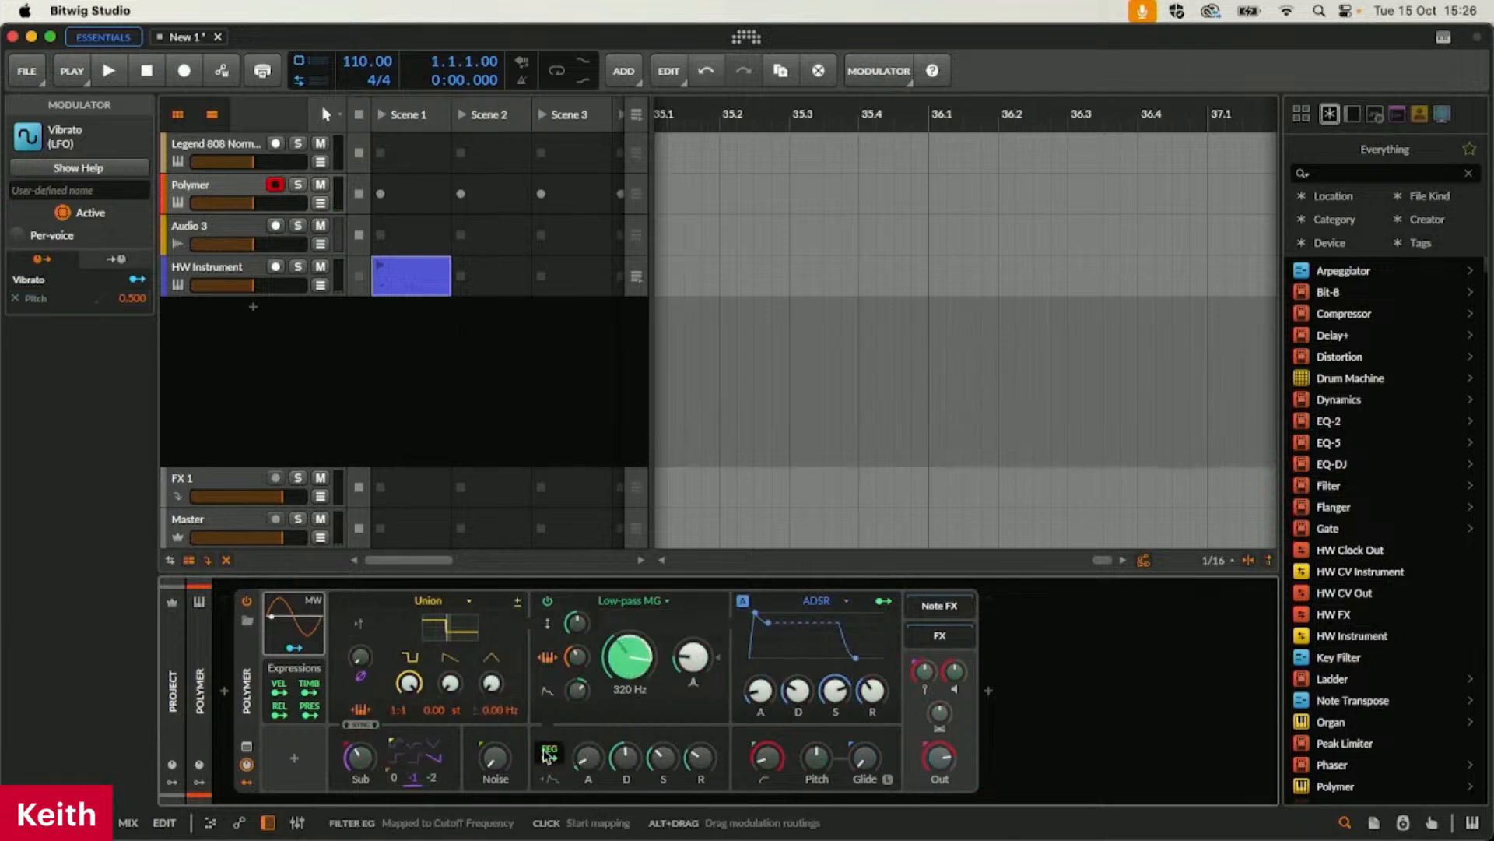
mouse_move(628, 661)
mouse_down()
mouse_move(628, 694)
mouse_move(638, 667)
mouse_up()
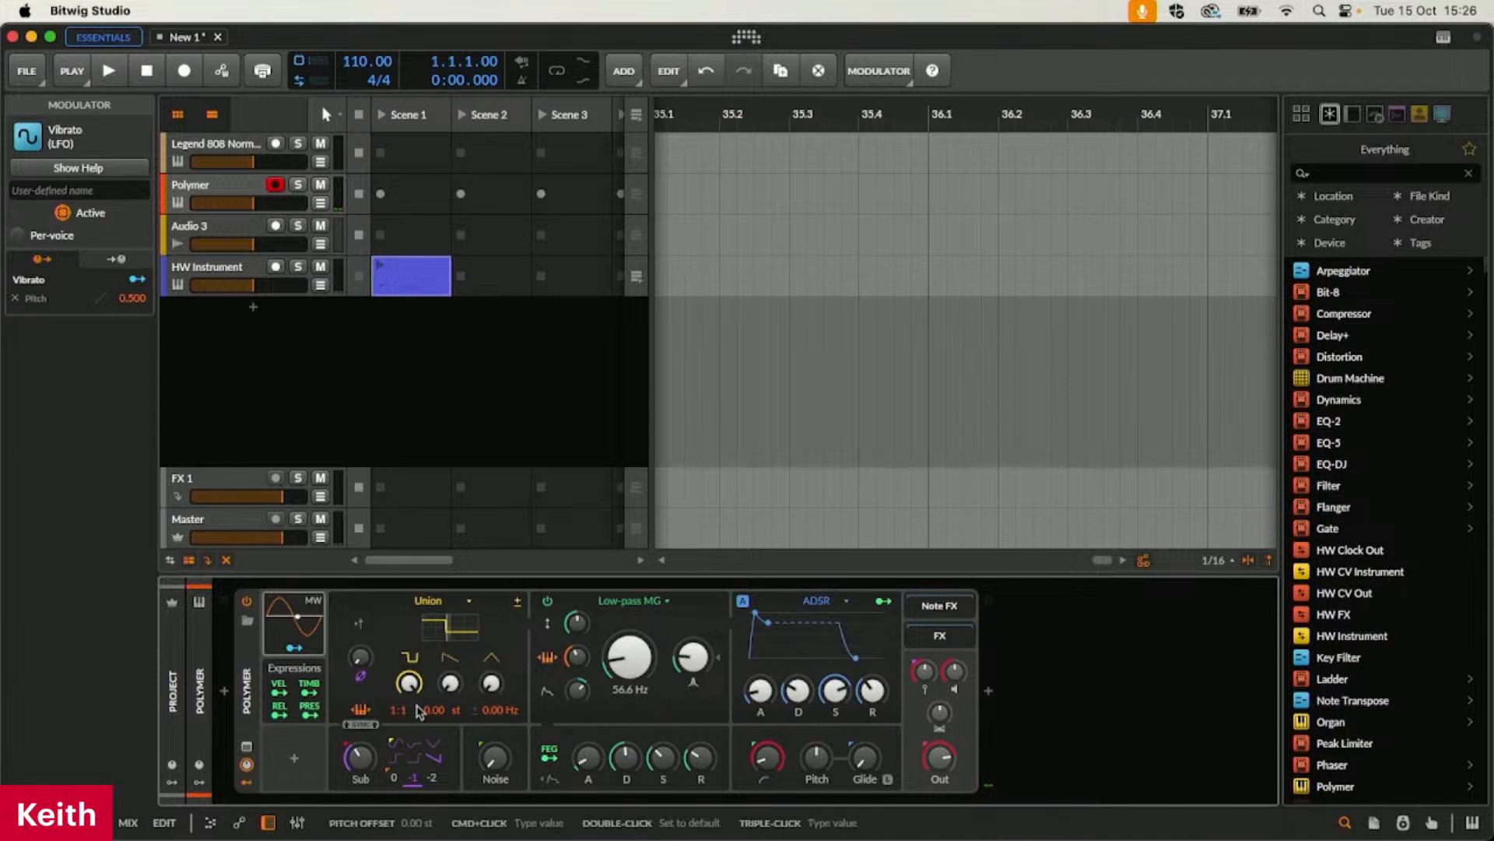
Change Polymer's oscillator from Union to Wavetable and set the table index to 45.5 %
click(462, 607)
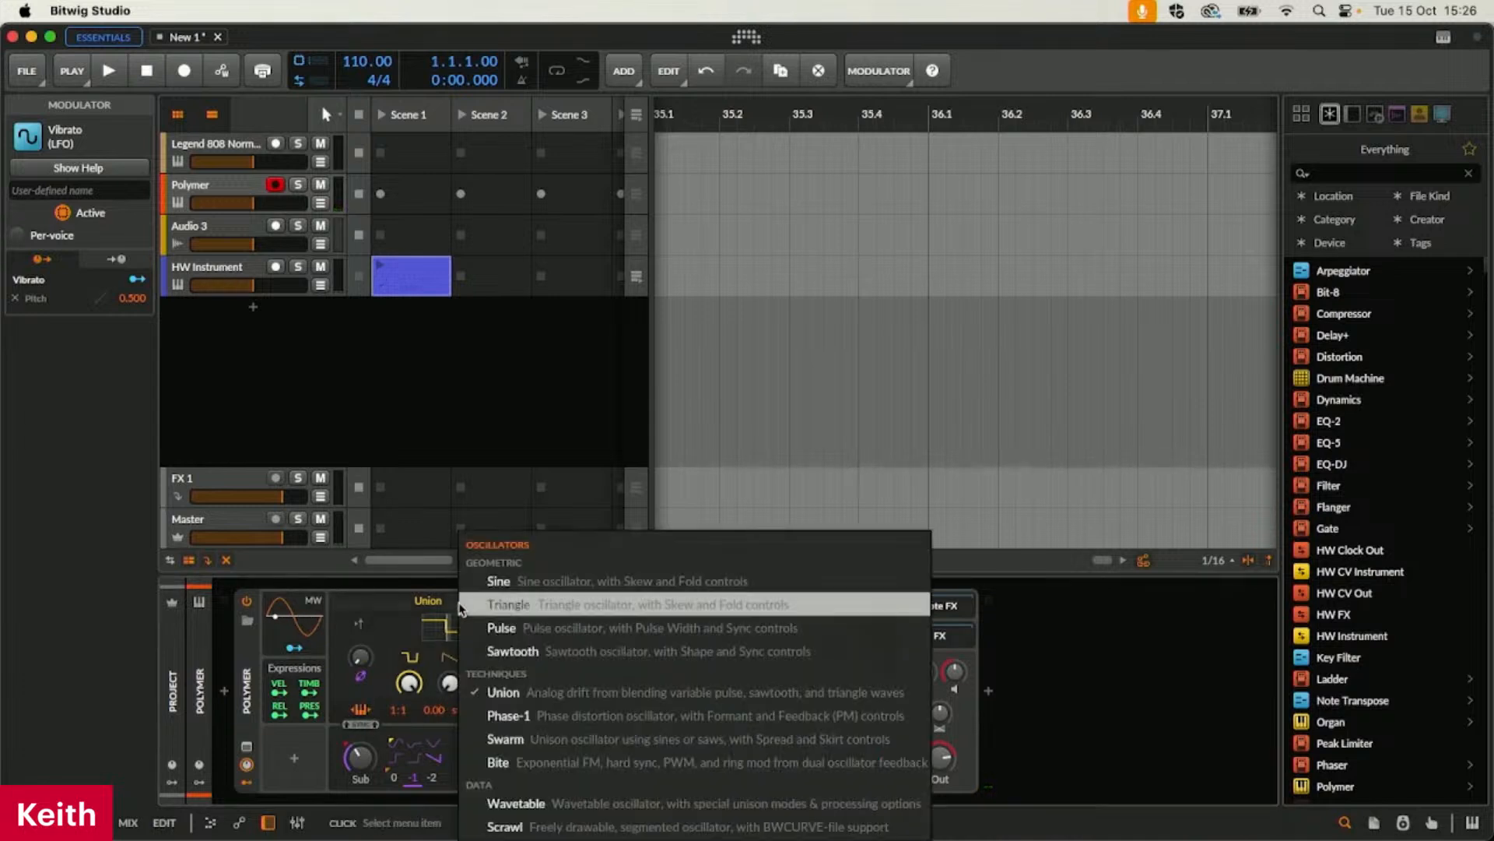
click(576, 805)
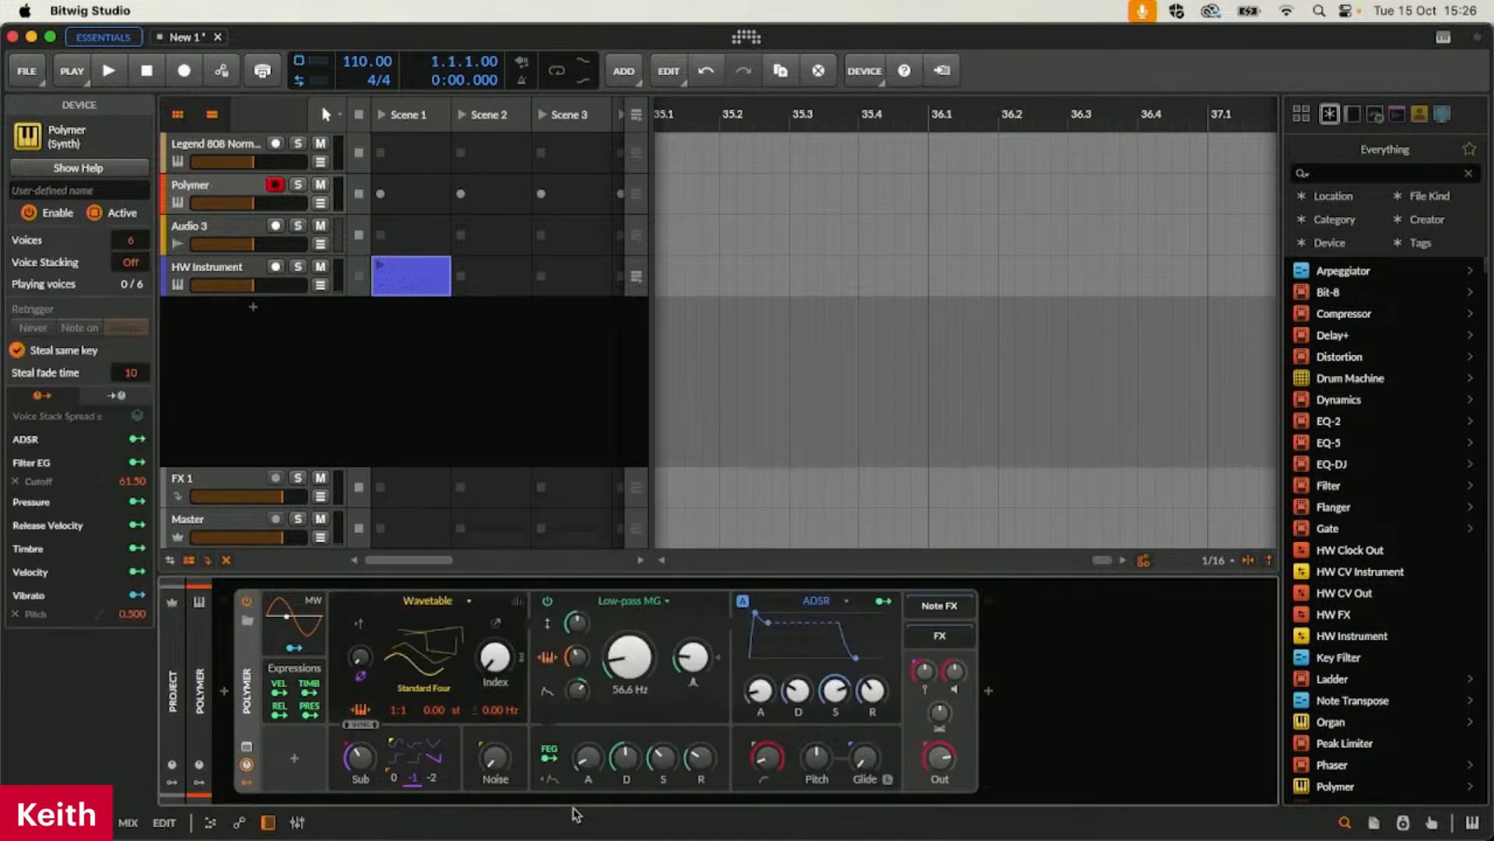
drag(481, 681, 493, 642)
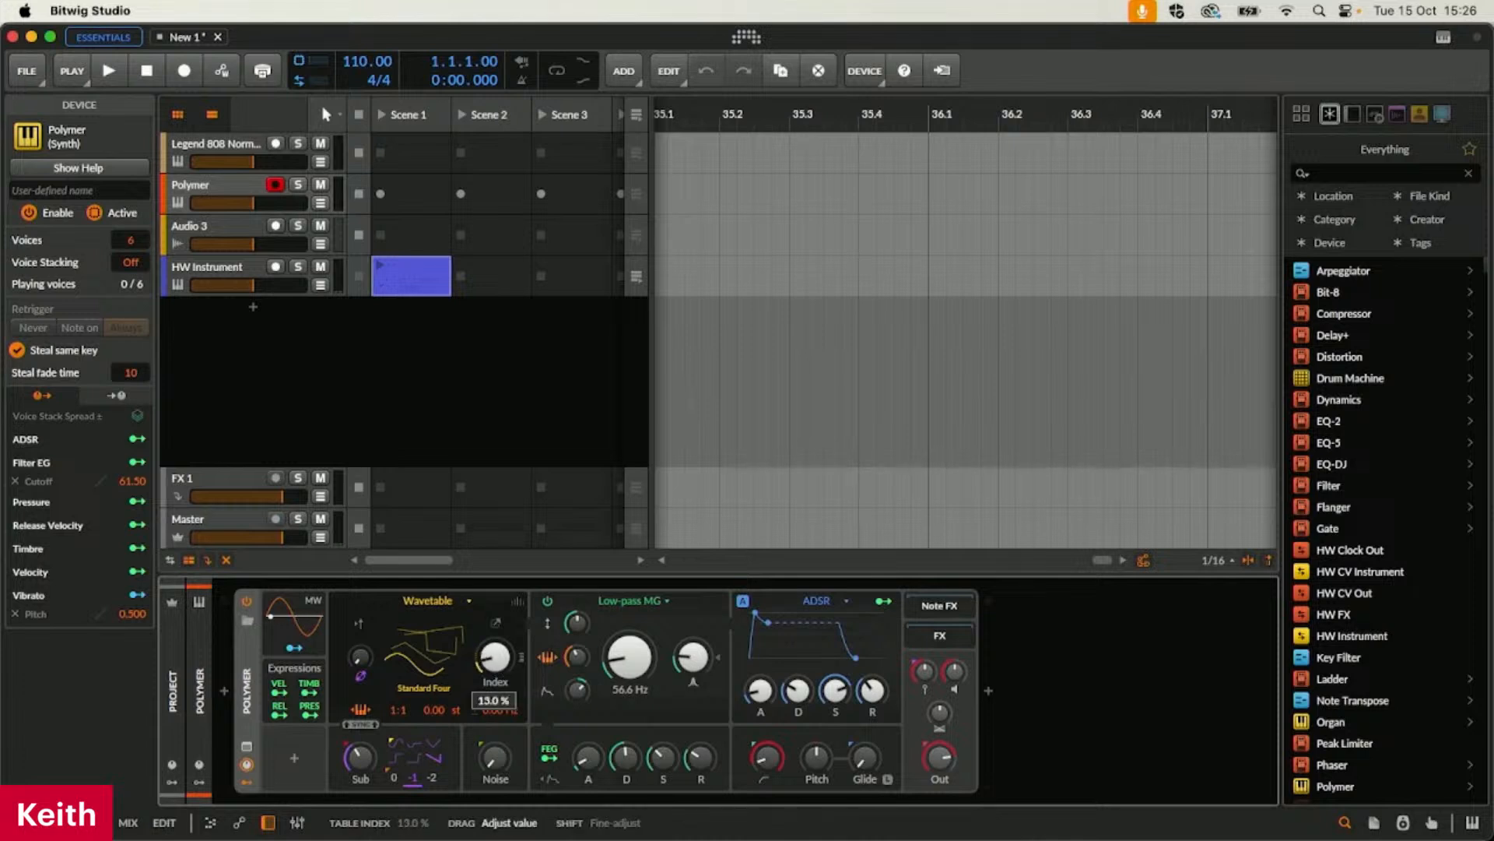
drag(494, 666, 495, 632)
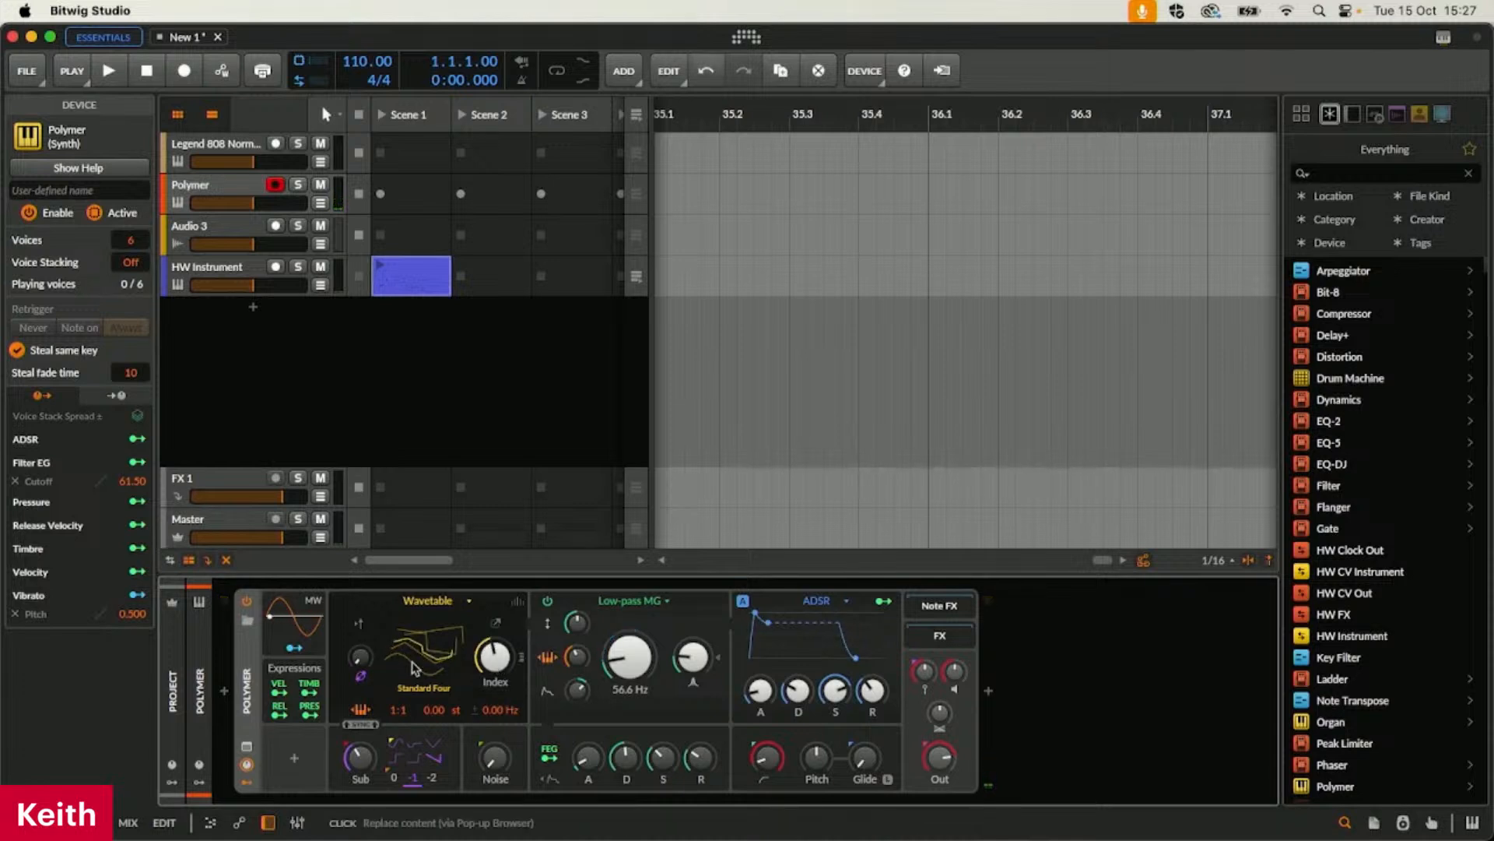
Browse the wavetables available for Polymer's oscillator and leave without choosing another one
click(424, 662)
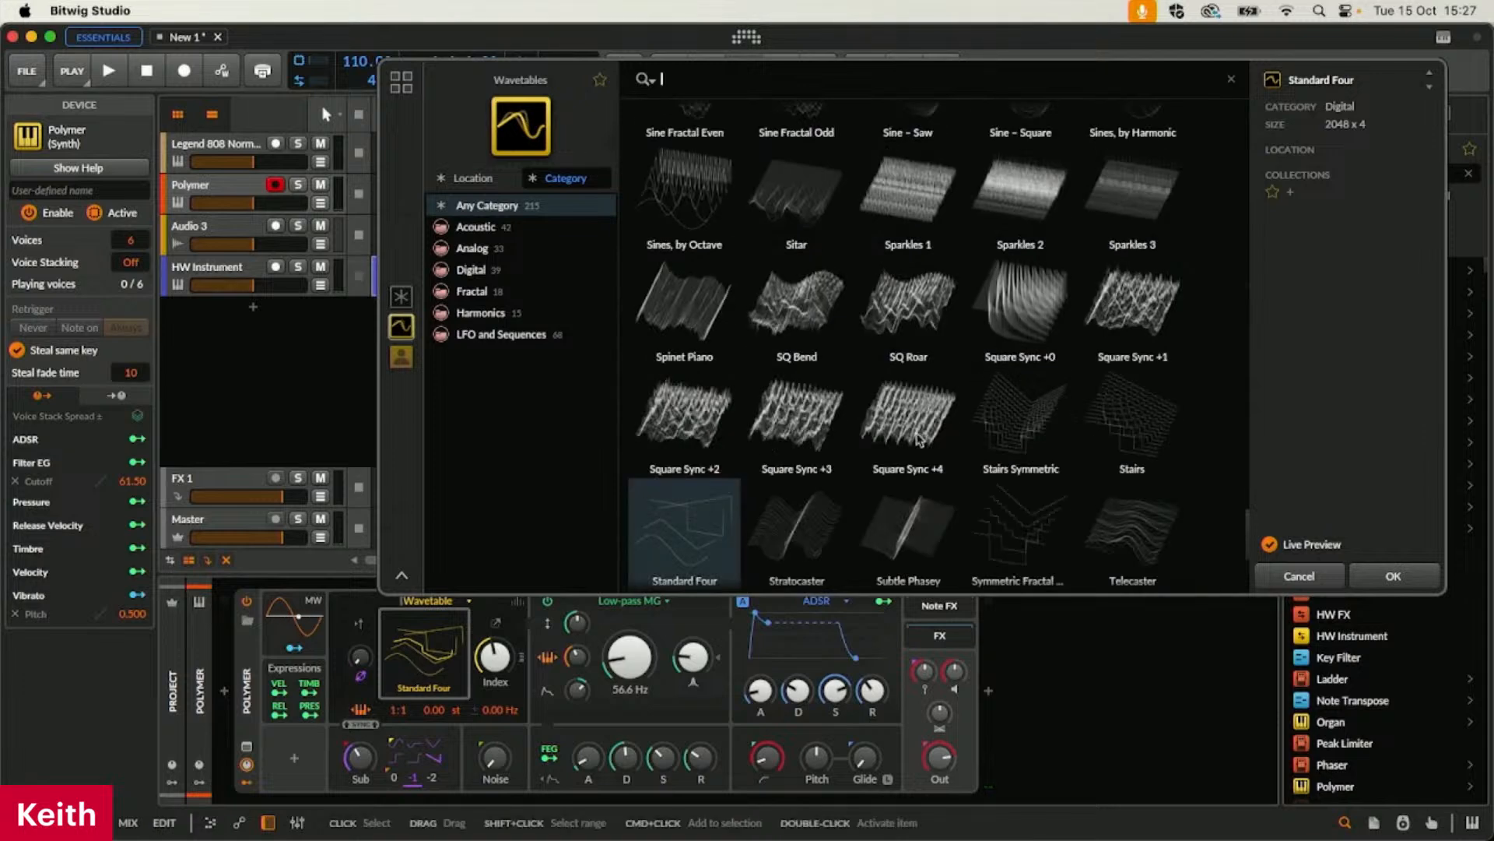
scroll(919, 438, down, 2)
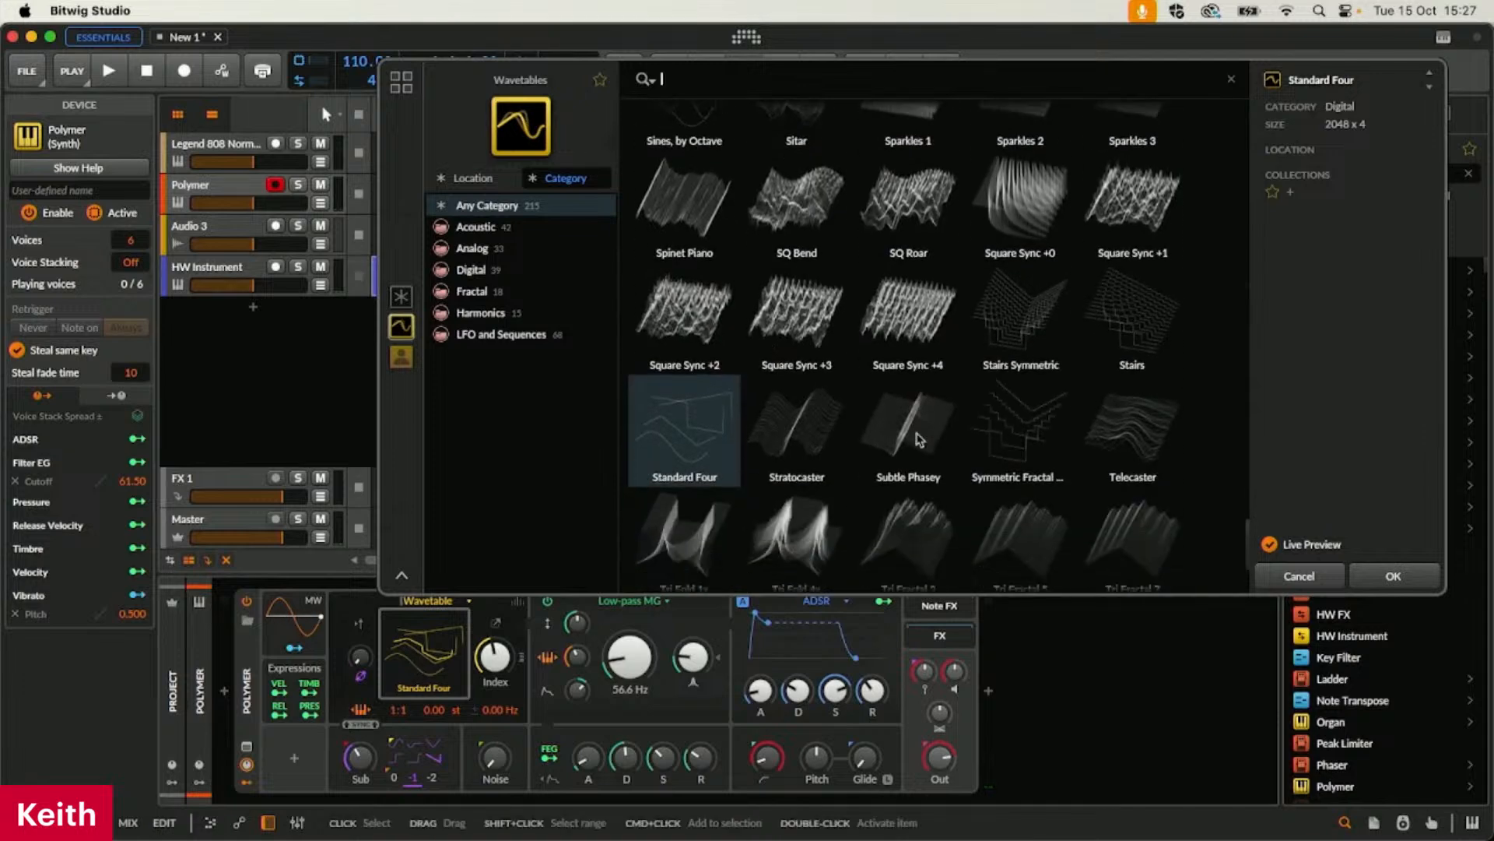
click(1306, 576)
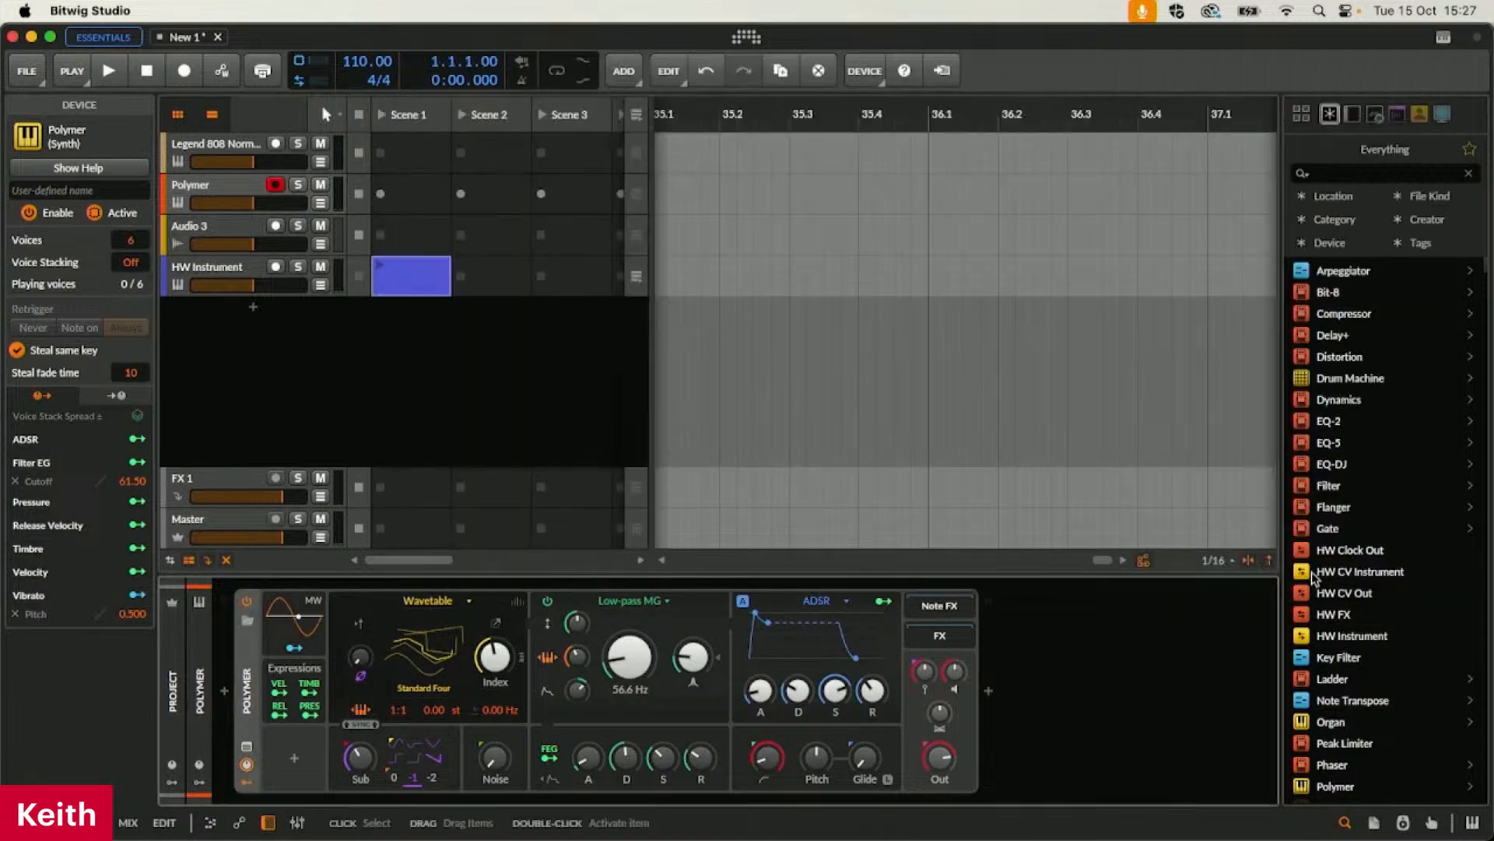
Add an LFO modulator to Polymer and map it to the wavetable index with an amount of 45.5 %
click(294, 757)
click(510, 320)
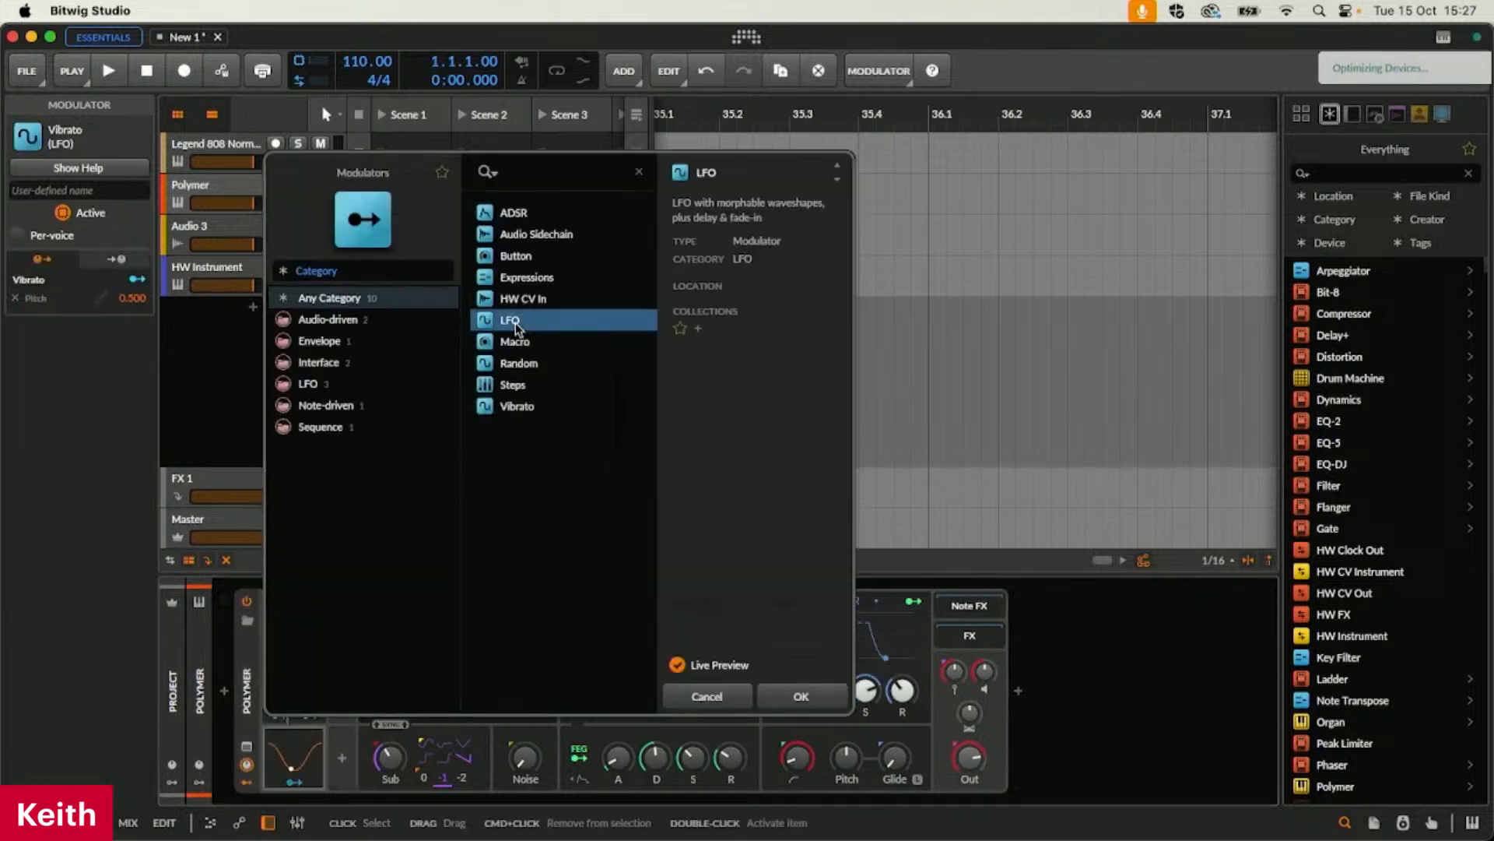
click(801, 695)
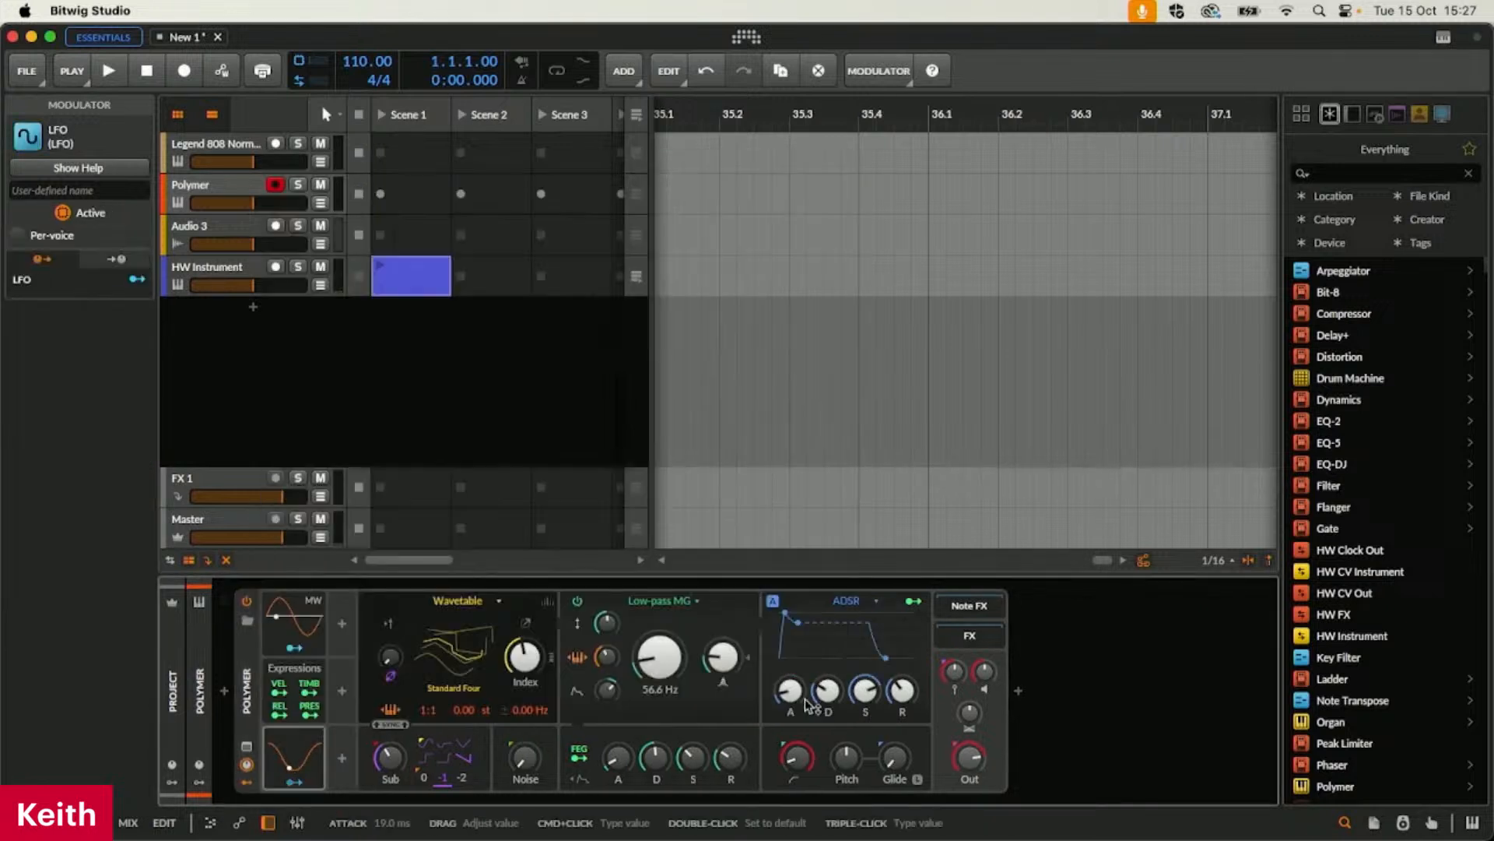
click(294, 781)
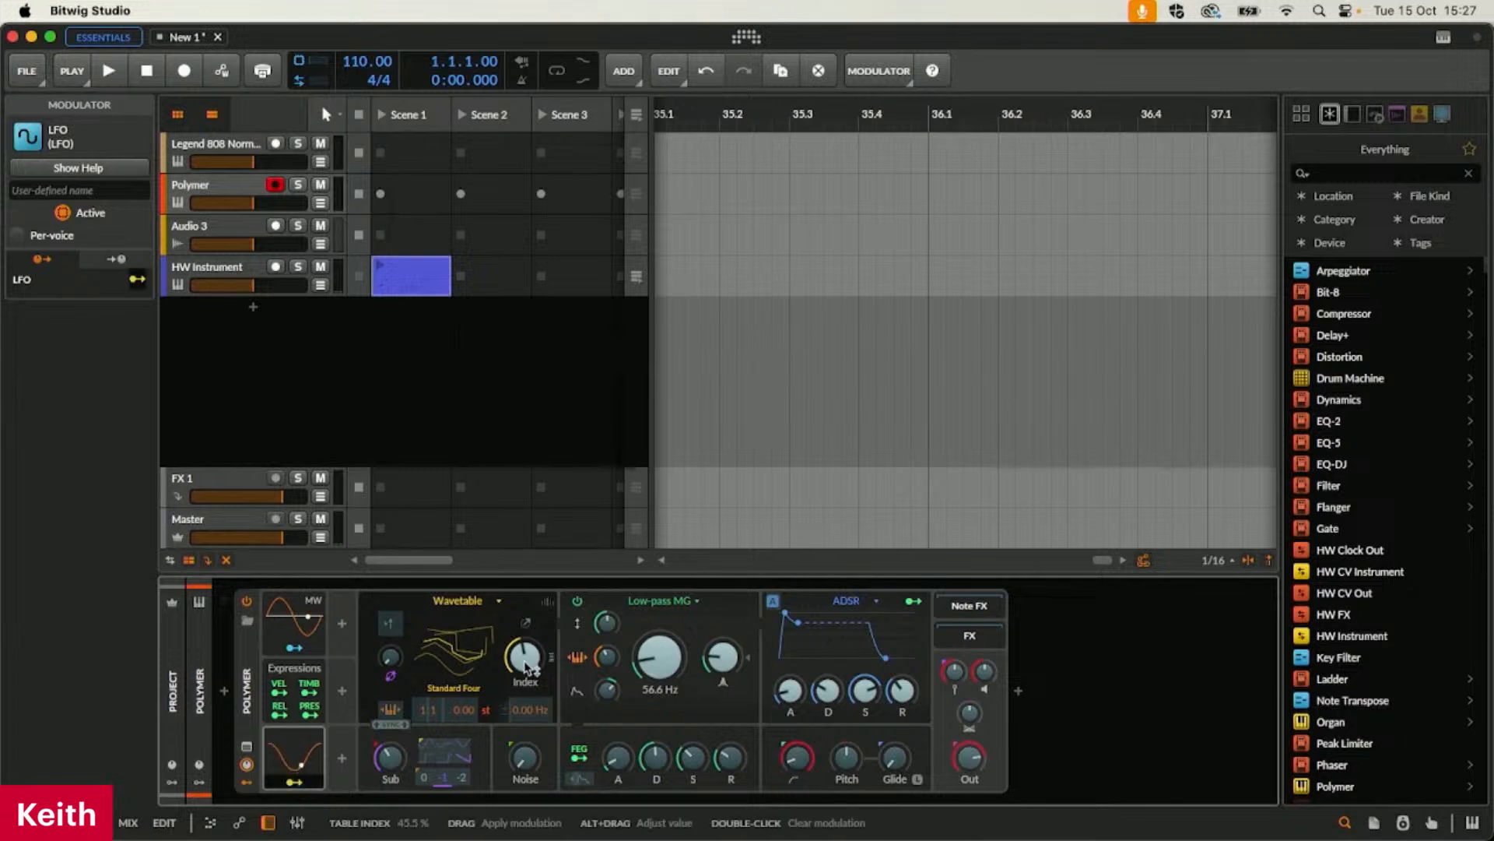
drag(525, 657, 525, 615)
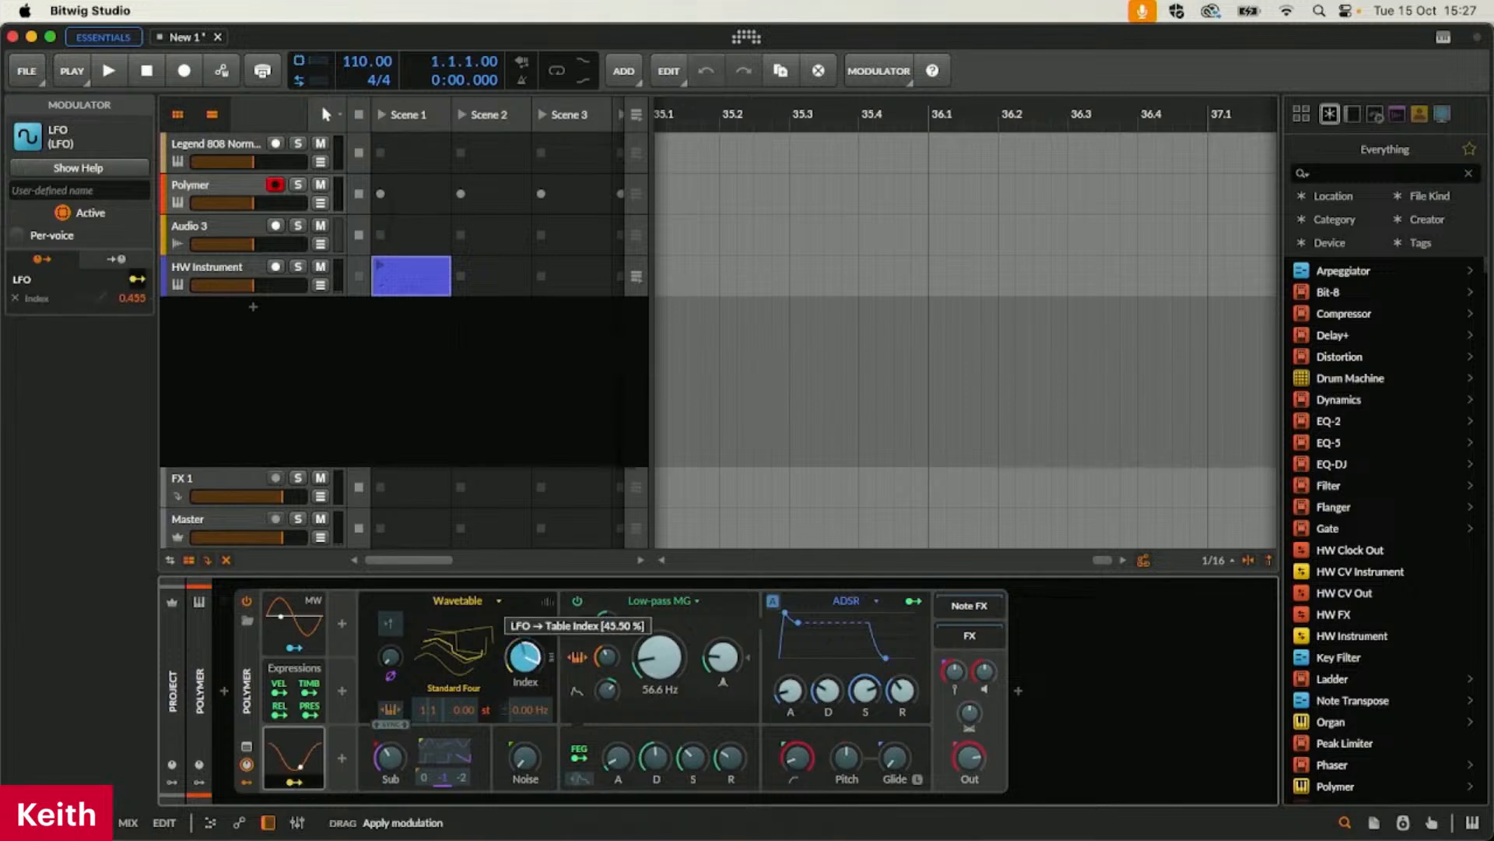
click(300, 783)
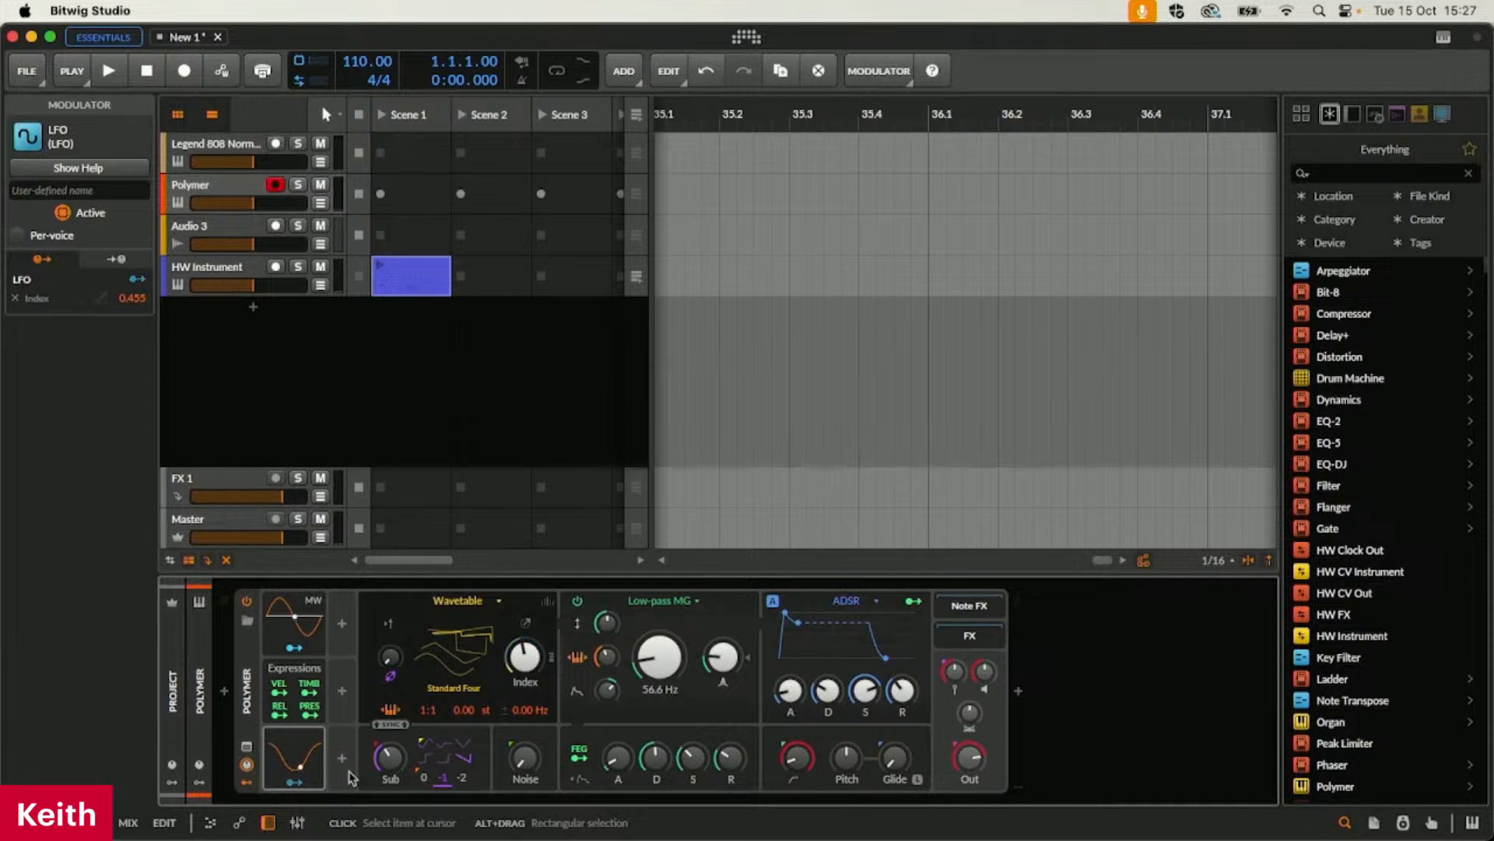
Map the LFO to the ADSR envelope's attack as well, with an amount of 0.690
click(306, 779)
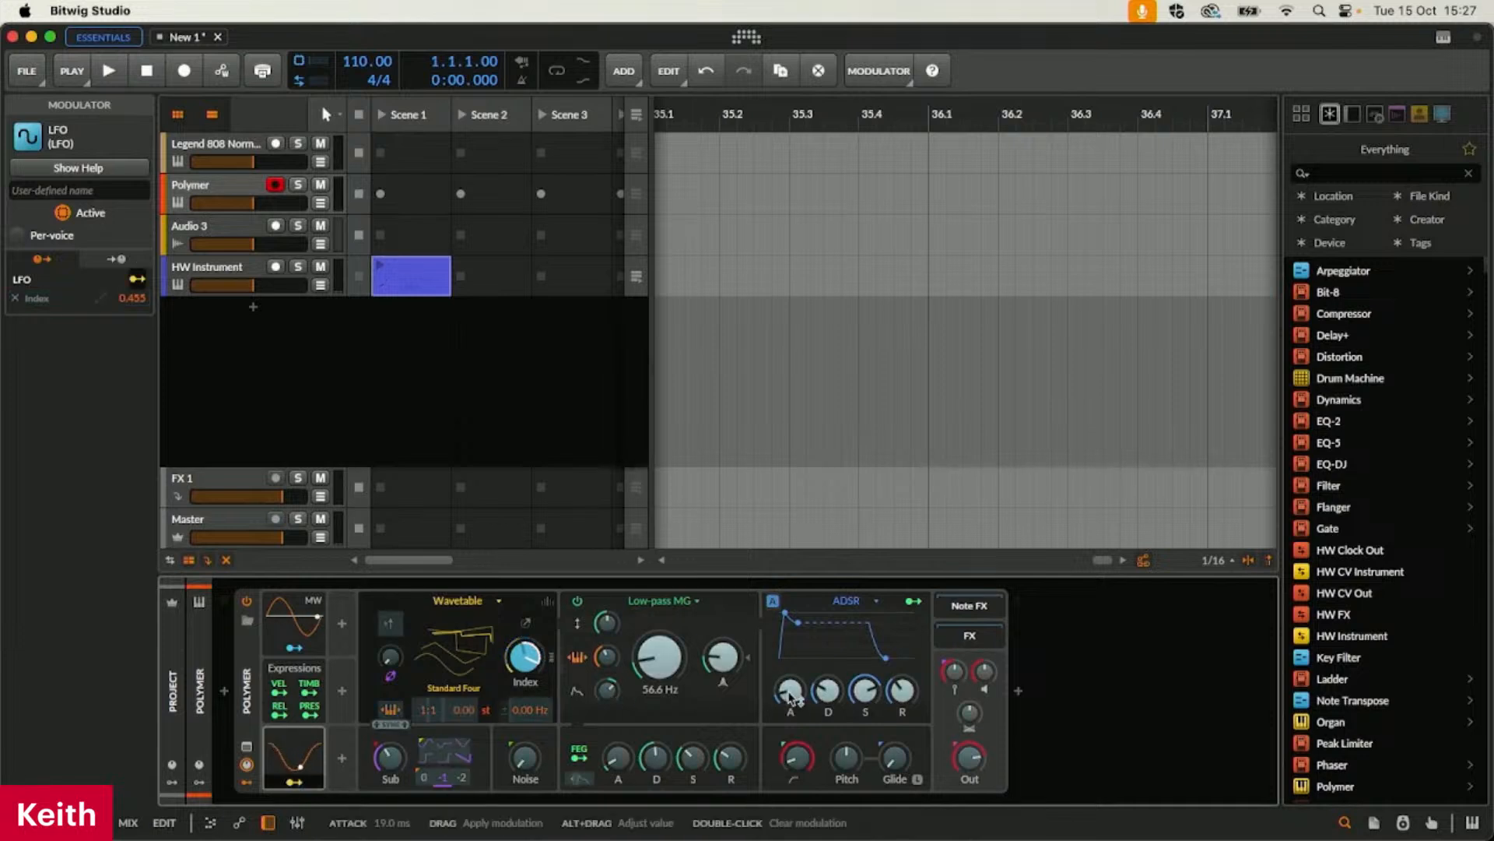
drag(790, 693, 790, 654)
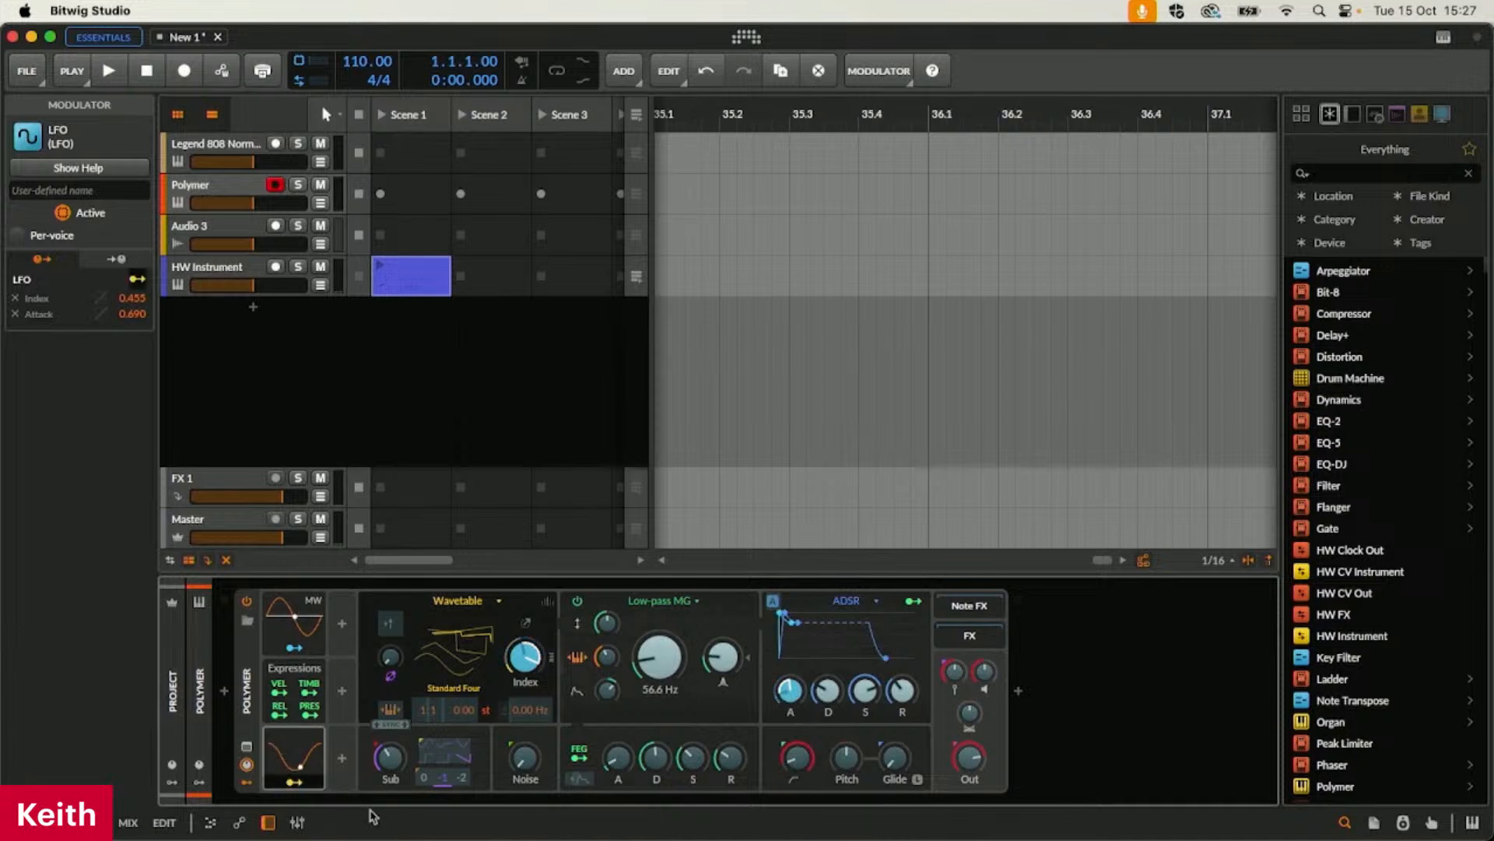
click(301, 783)
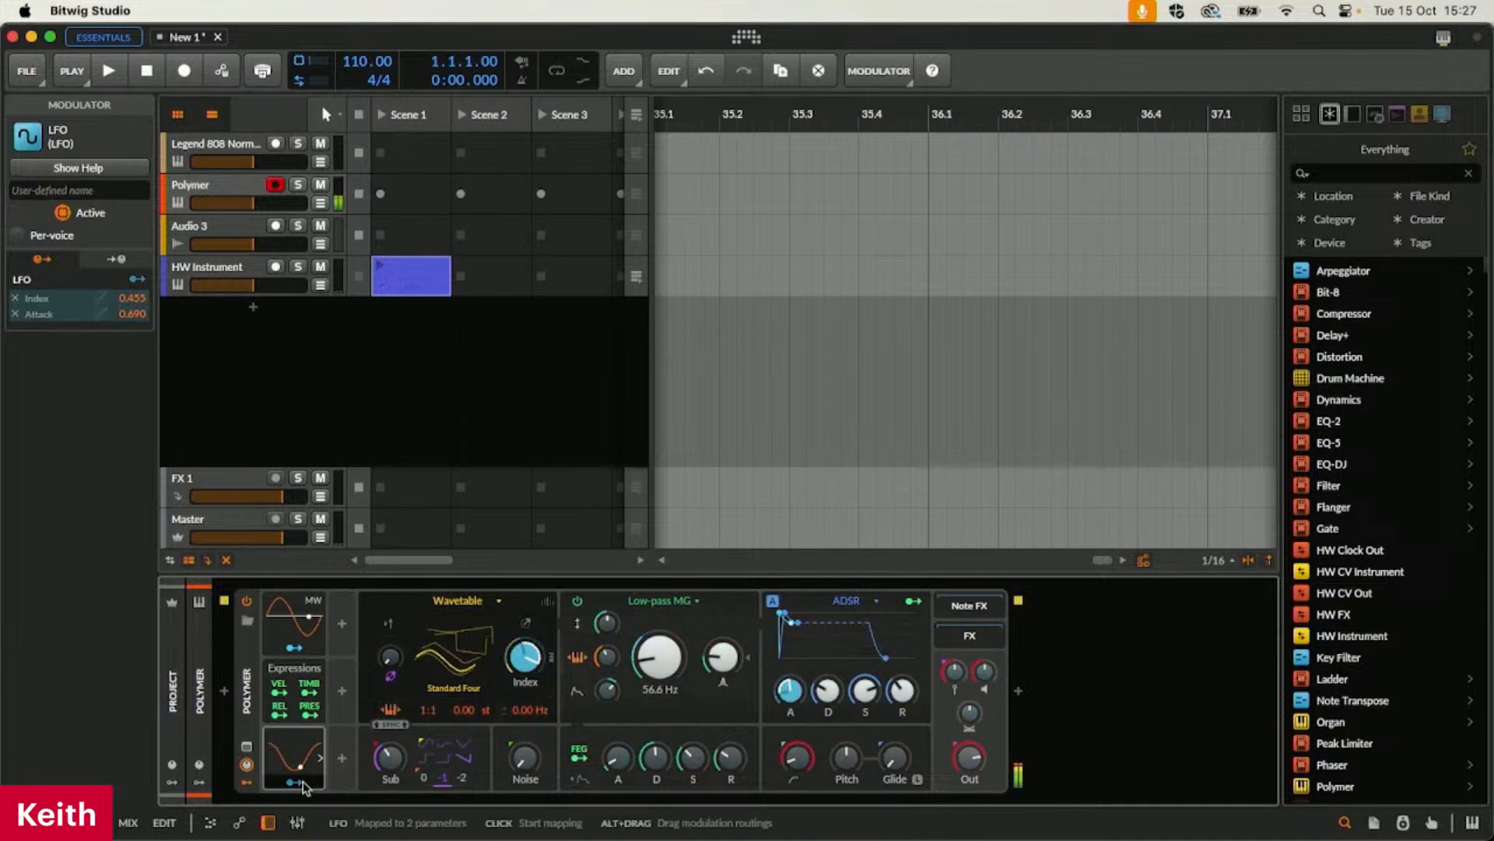